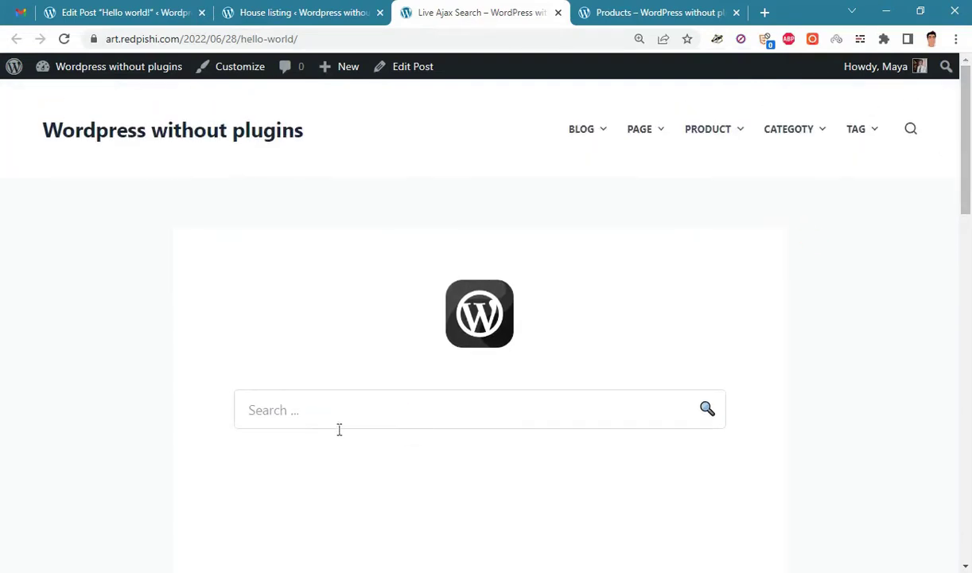
# Try the live search with 'ho' and then clear the query.
pyautogui.moveTo(965, 147); pyautogui.dragTo(970, 175)
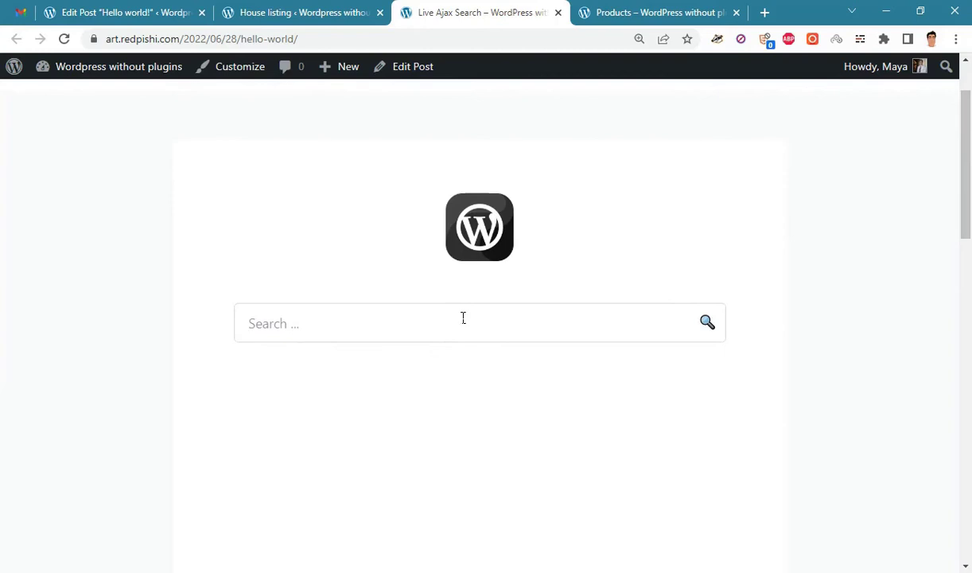
pyautogui.write('o')
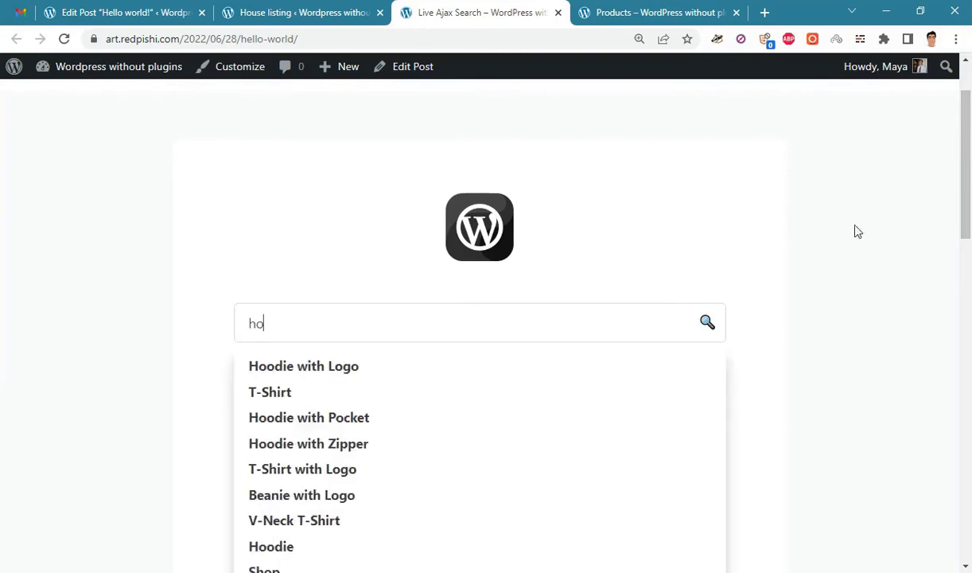
pyautogui.moveTo(966, 199); pyautogui.dragTo(970, 230)
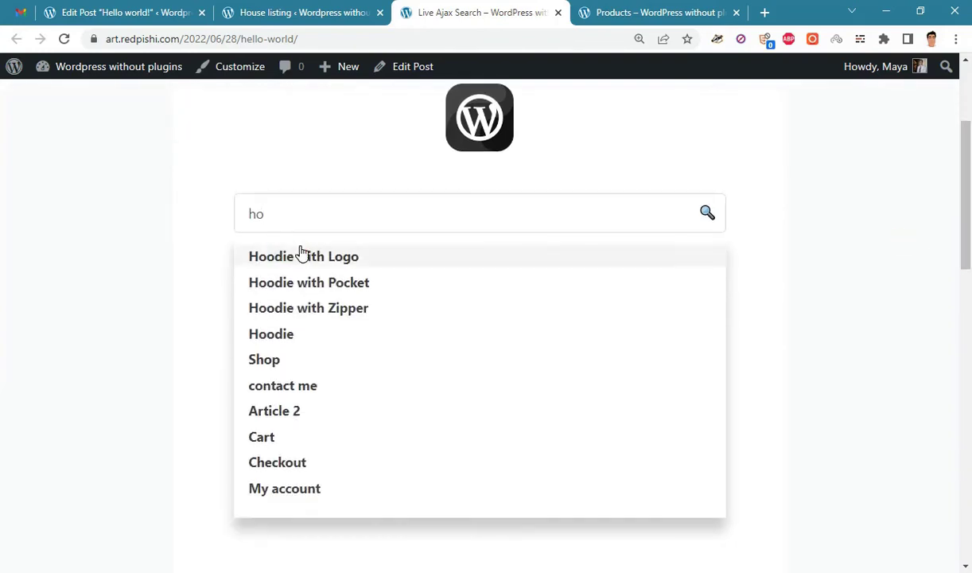
pyautogui.hotkey('ctrl', 'a')
pyautogui.press('BackSpace')
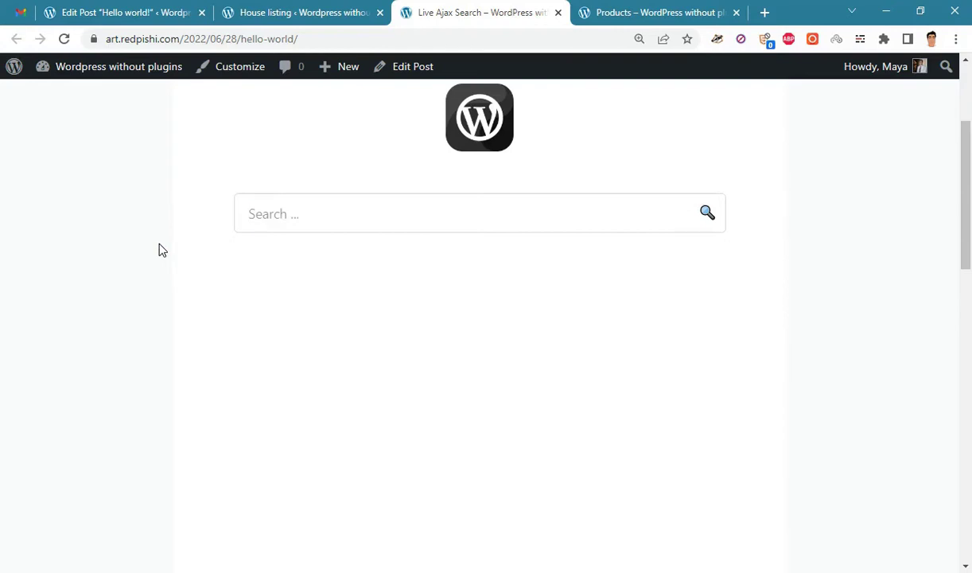
# Search 'p', clear it, and go to the House listing admin page.
pyautogui.write('p')
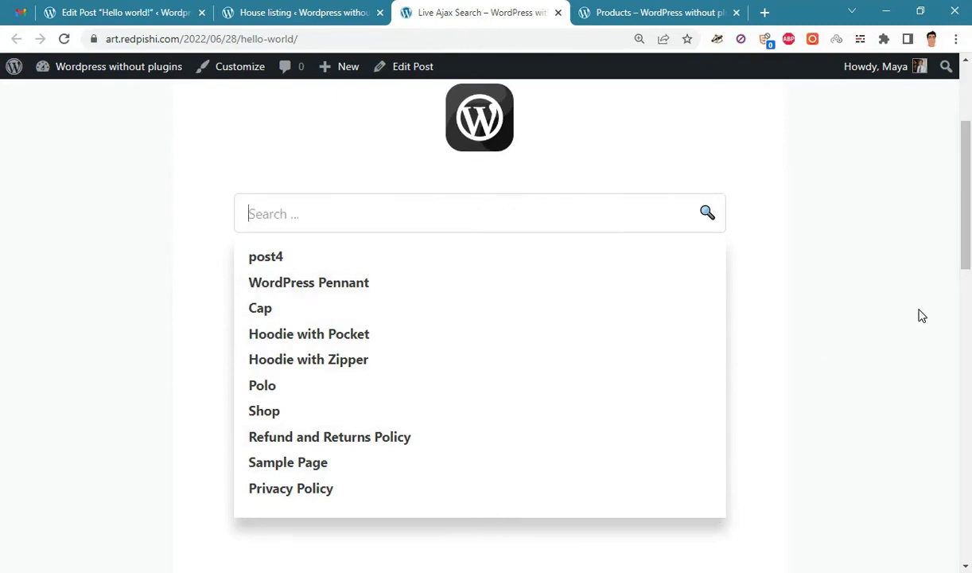
pyautogui.press('BackSpace')
pyautogui.click(314, 12)
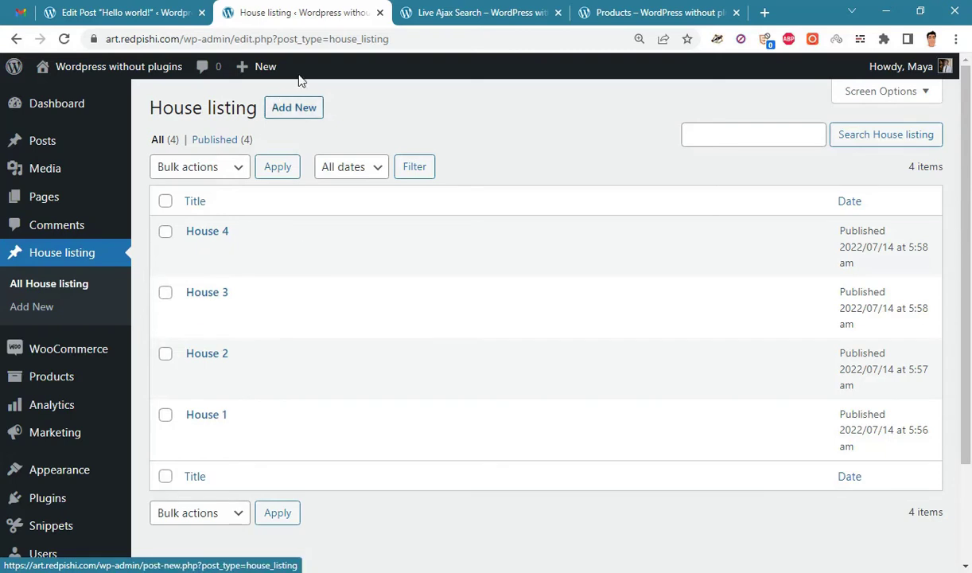
# Copy the house_listing post type name from the admin page URL.
pyautogui.press('super+plus')
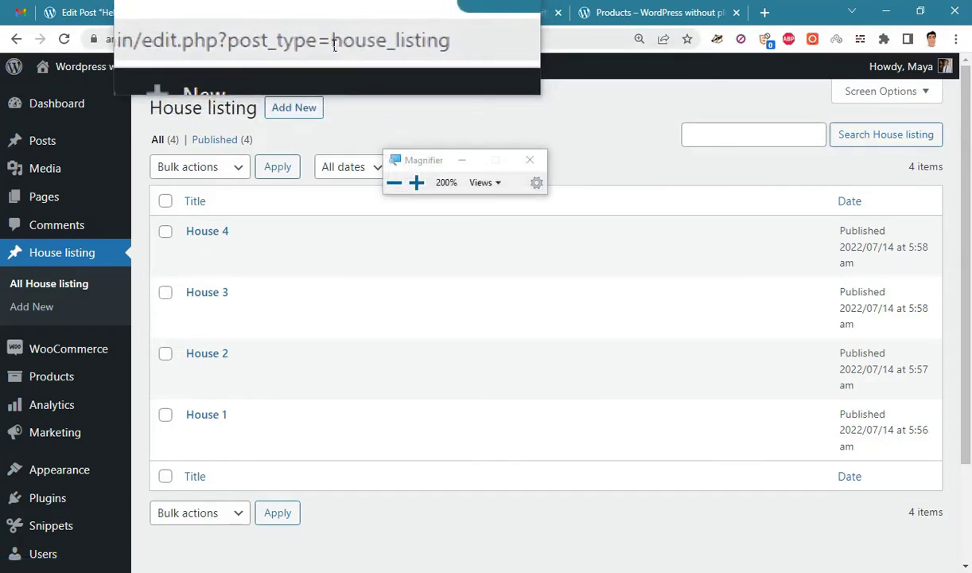
pyautogui.moveTo(332, 39); pyautogui.dragTo(401, 46)
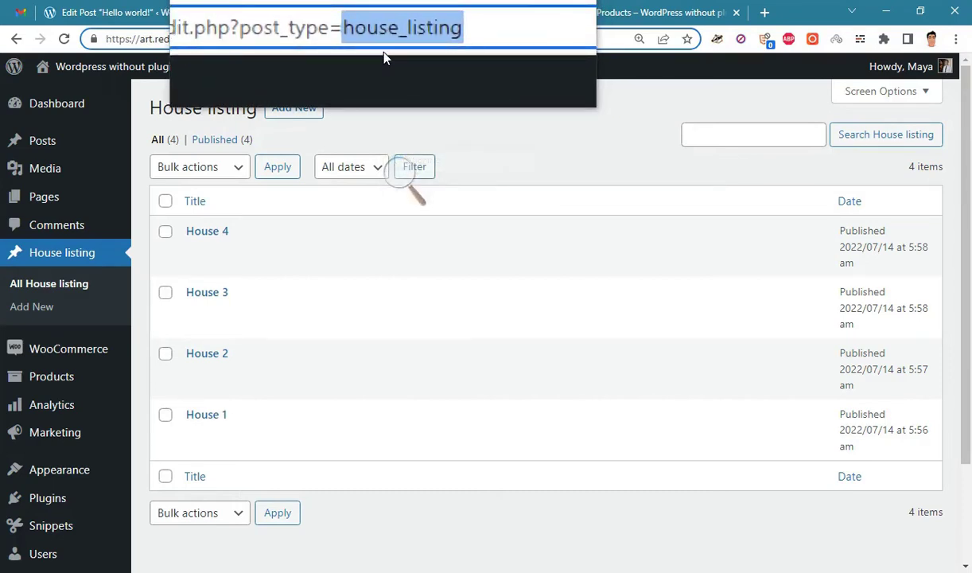
pyautogui.rightClick(387, 46)
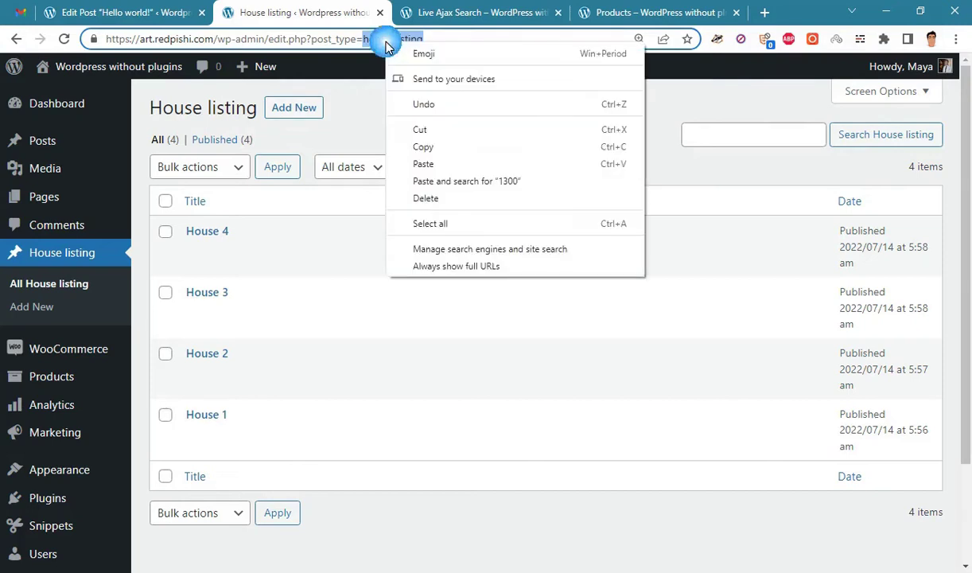
pyautogui.click(425, 147)
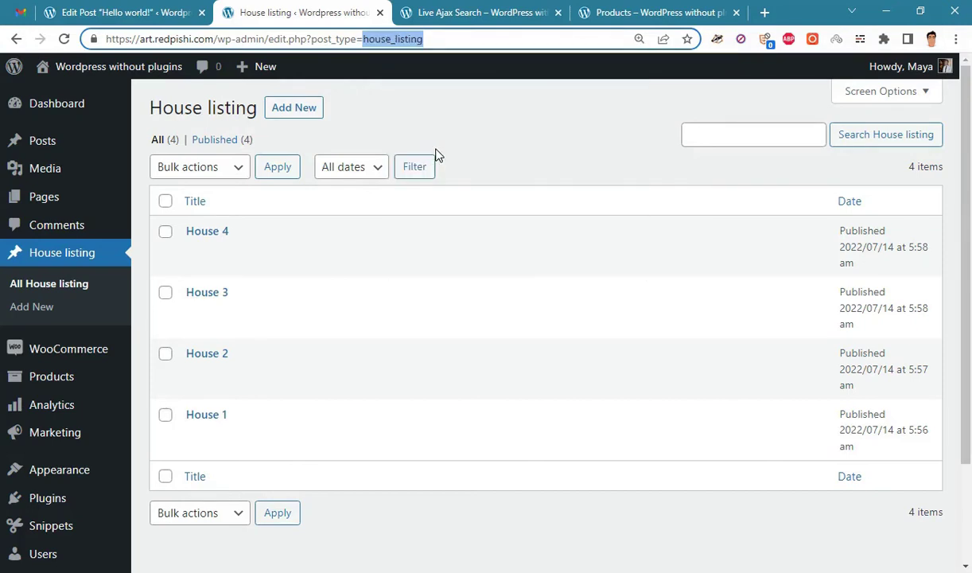
# Replace the shortcode's page, post, product source with house_listing, update, and reload the live page.
pyautogui.click(152, 12)
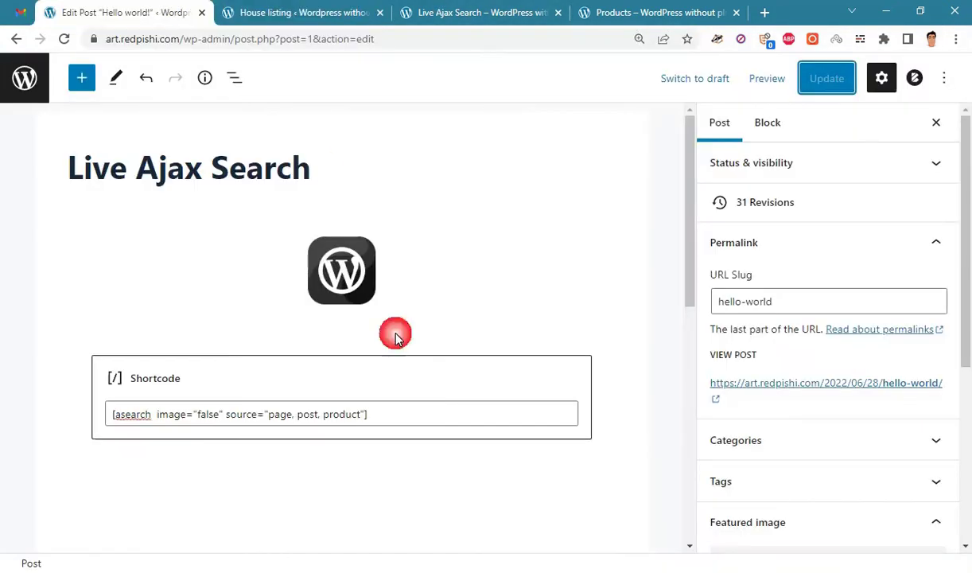
pyautogui.click(274, 426)
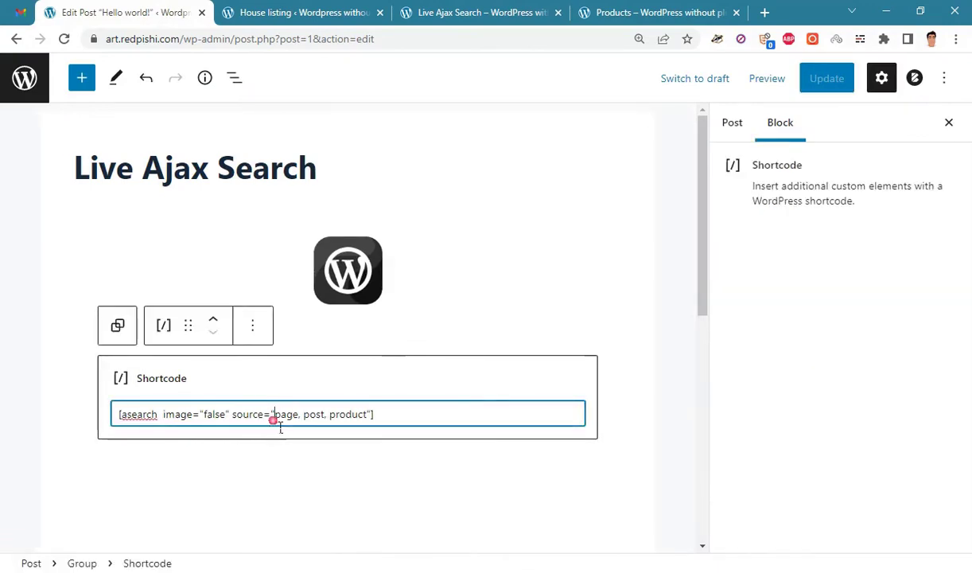
pyautogui.moveTo(275, 423); pyautogui.dragTo(350, 423)
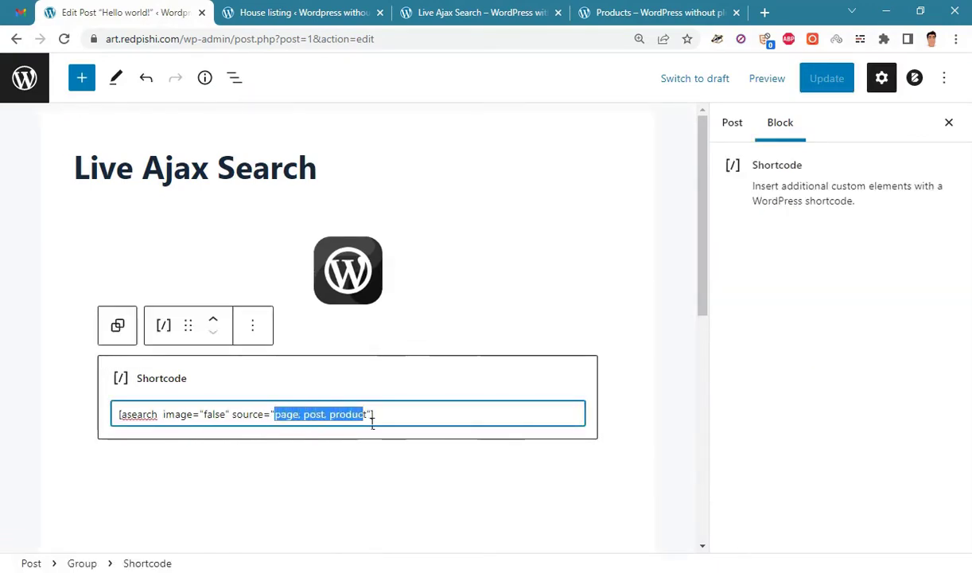
pyautogui.rightClick(374, 422)
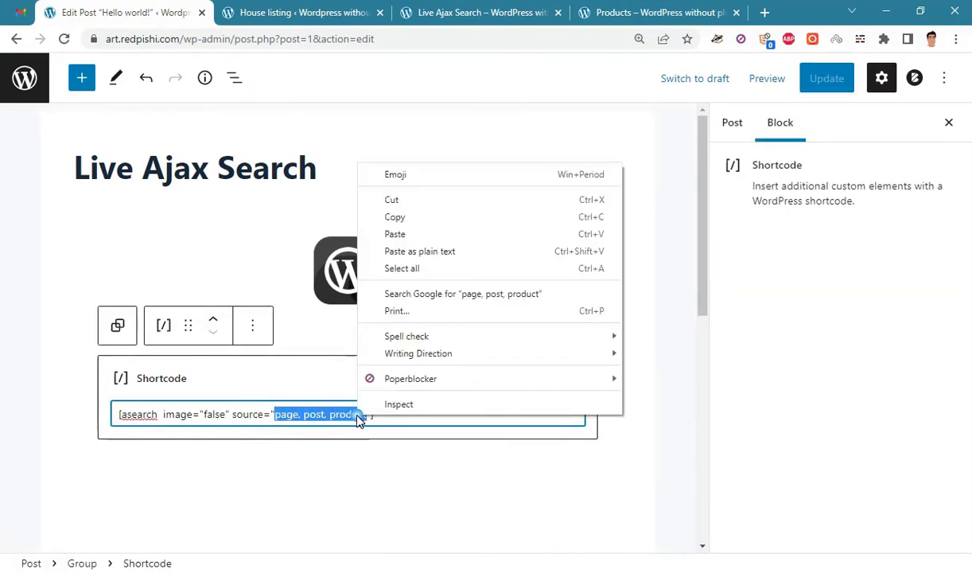
pyautogui.click(406, 238)
pyautogui.click(821, 88)
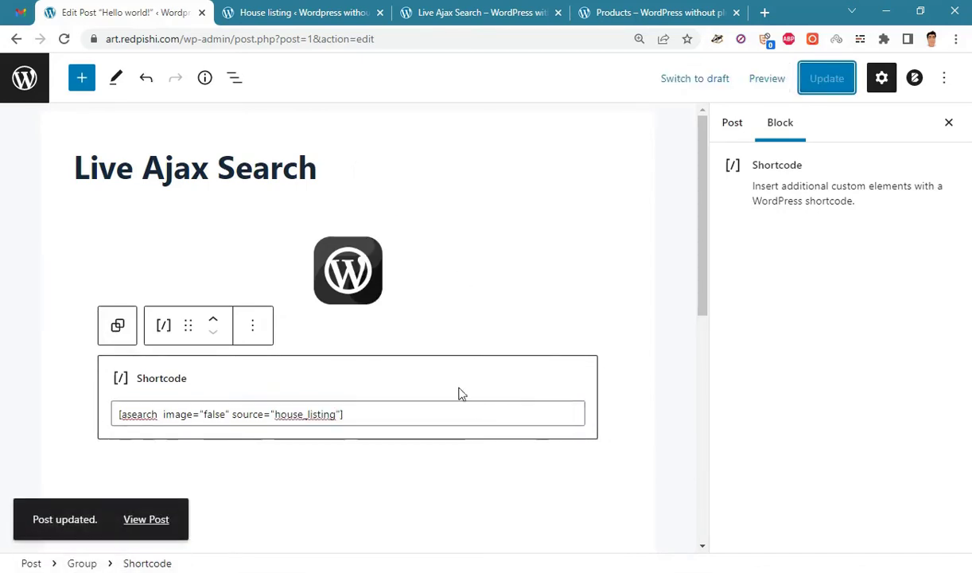
pyautogui.click(460, 9)
pyautogui.click(64, 39)
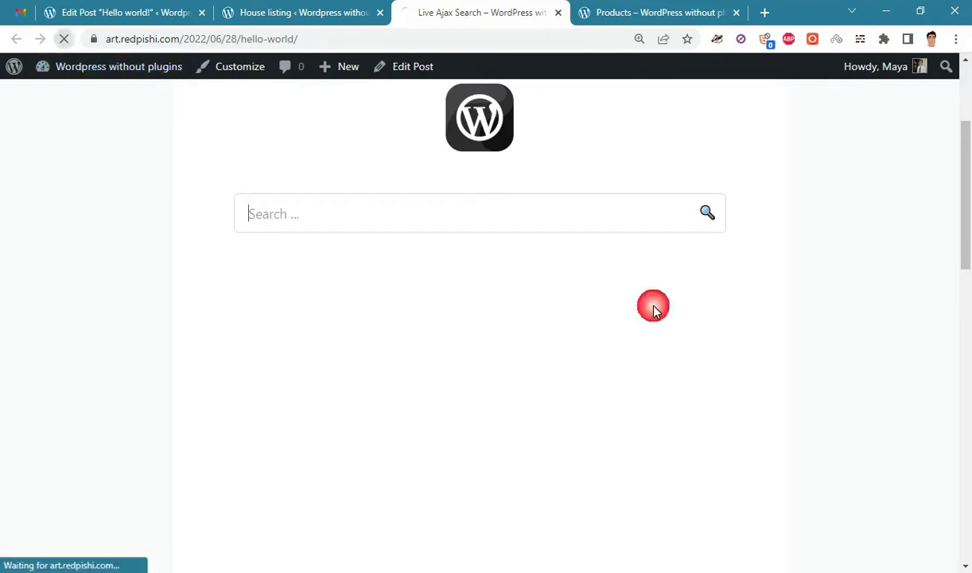
# Search 'h' to get House 1–4 suggestions, compare with the House listing tab, and return.
pyautogui.click(510, 218)
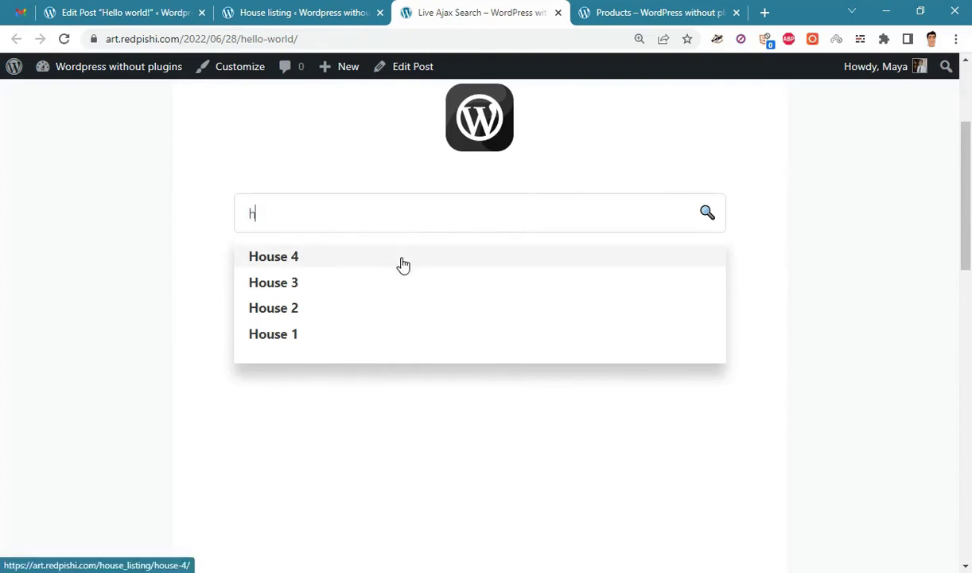
pyautogui.click(267, 8)
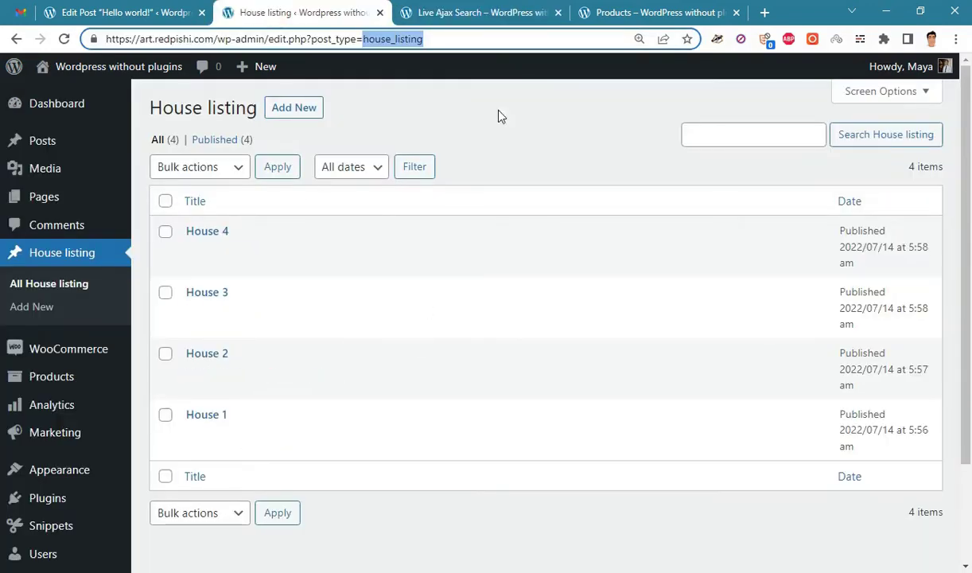
pyautogui.click(534, 6)
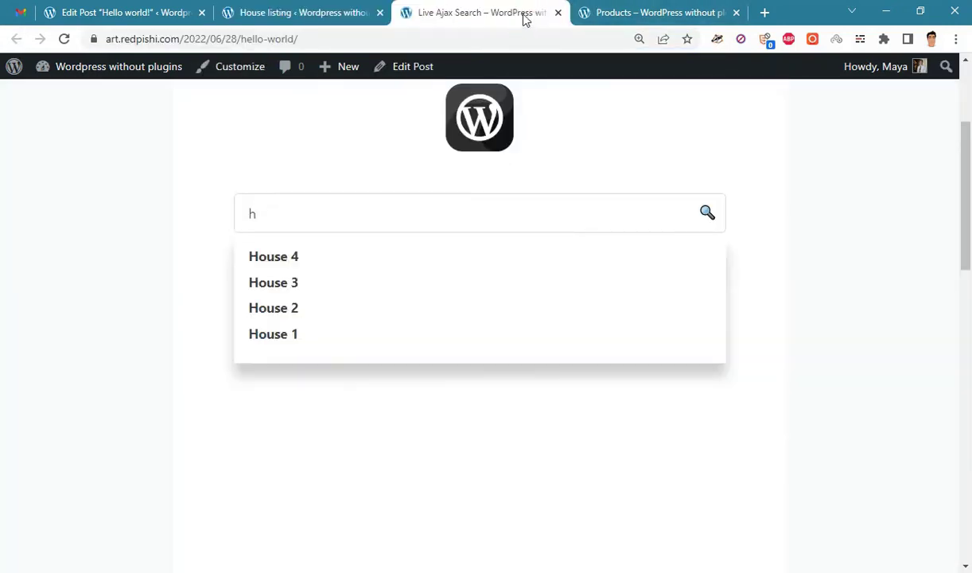
# Change the shortcode's image value from false to true, update the post, and reload the live page.
pyautogui.click(111, 10)
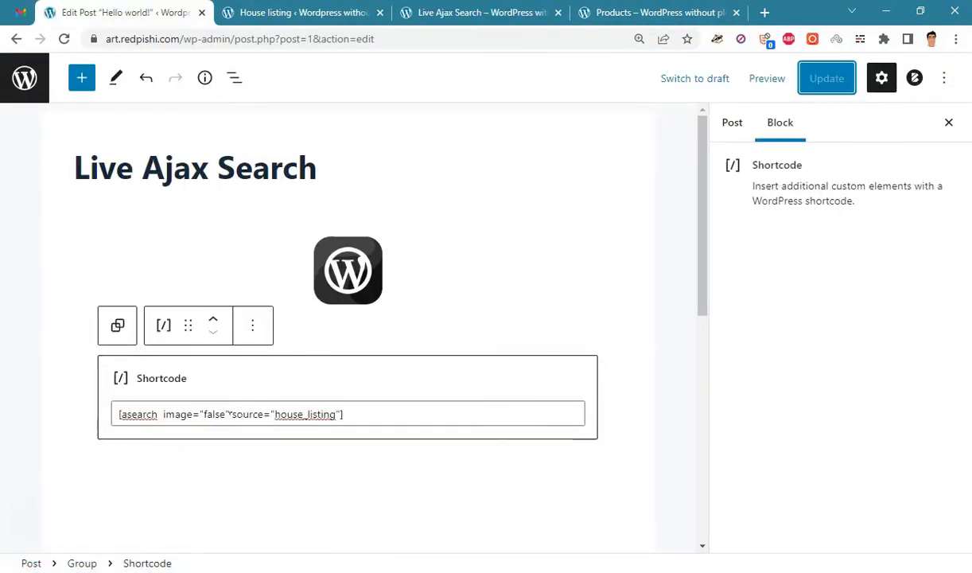
pyautogui.moveTo(204, 414); pyautogui.dragTo(209, 414)
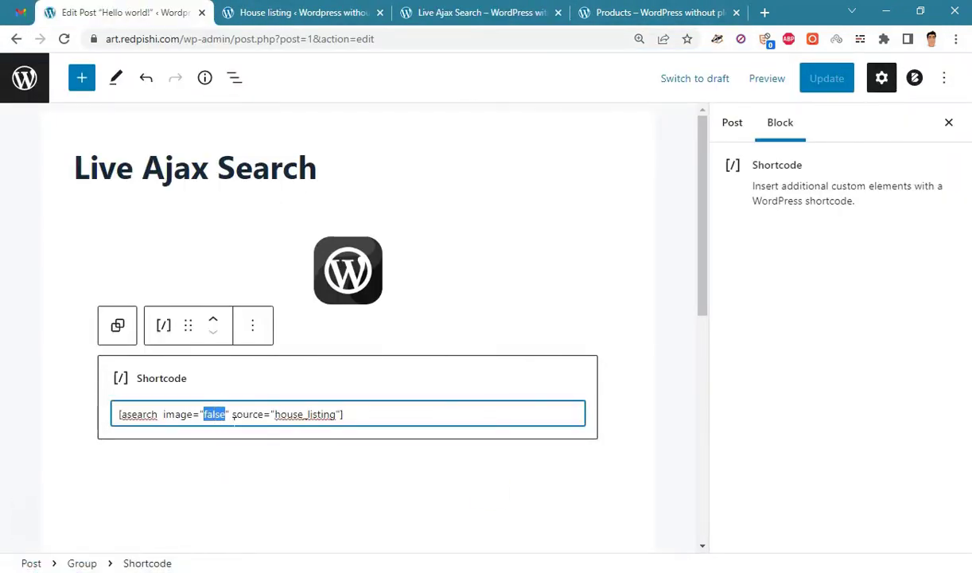
pyautogui.write('tru')
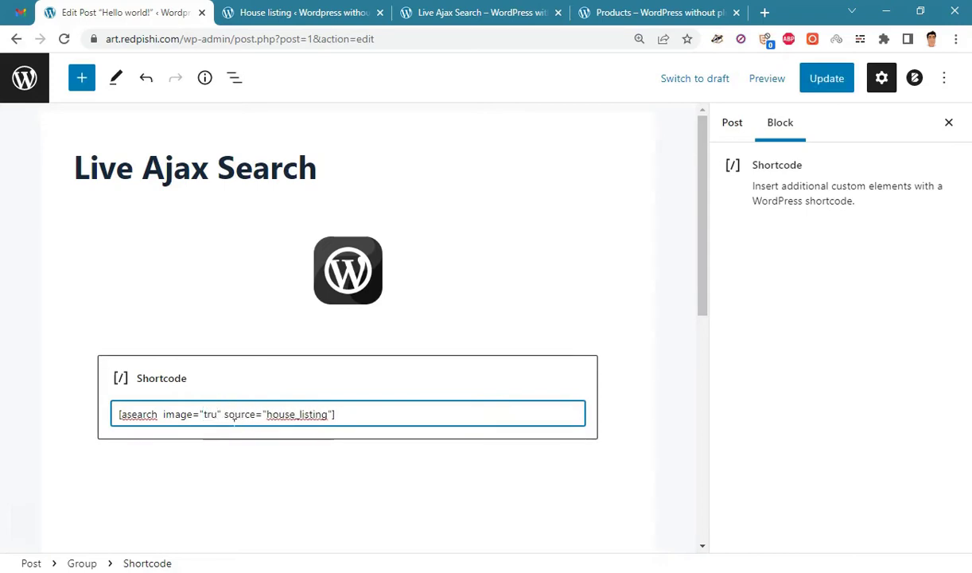
pyautogui.write('e')
pyautogui.click(808, 81)
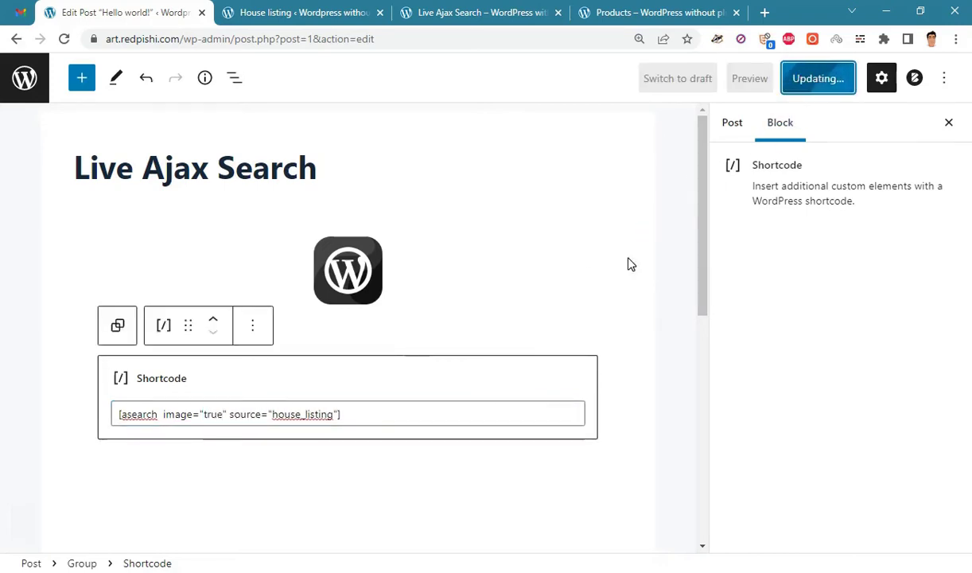
pyautogui.click(482, 8)
pyautogui.click(63, 40)
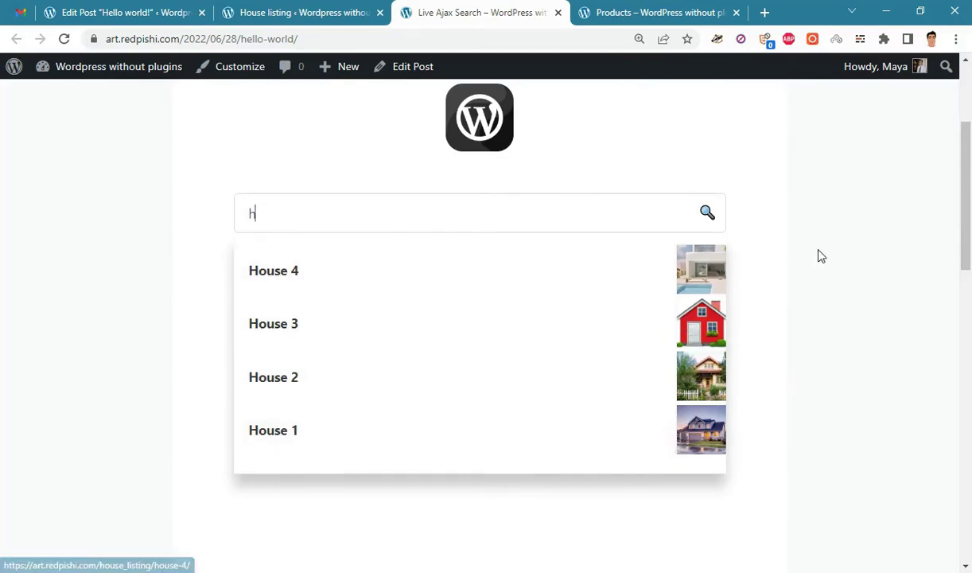
# Open the House 3 suggestion, then go back to the search page.
pyautogui.click(335, 321)
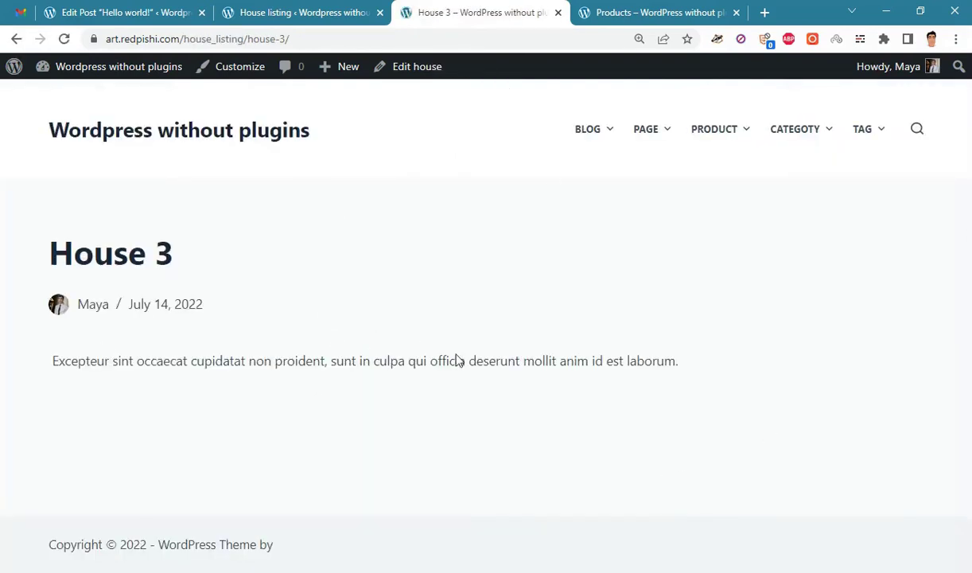
pyautogui.click(16, 39)
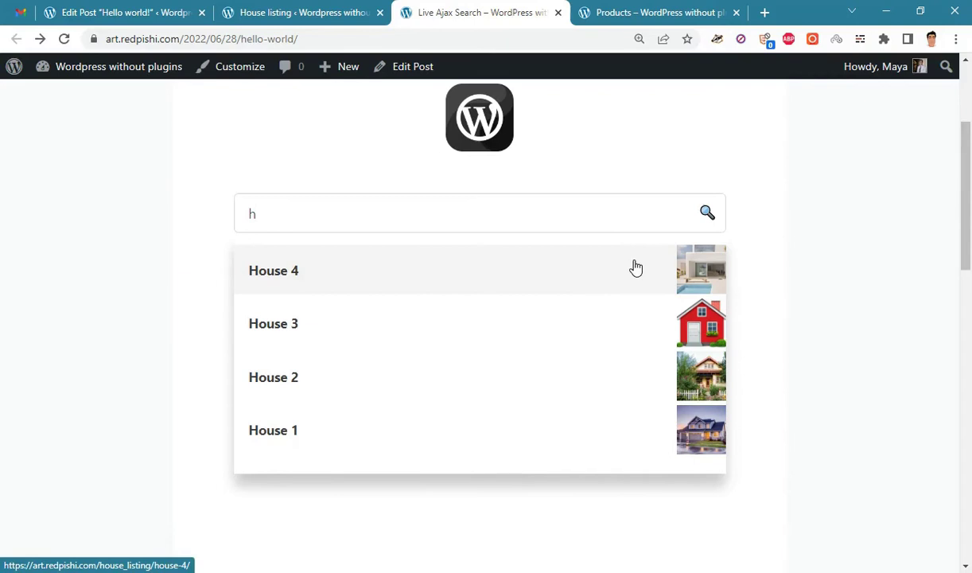
# Check the 'h' suggestions in iPhone SE emulation, then restore desktop width and dismiss the list.
pyautogui.hotkey('ctrl', 'shift', 'i')
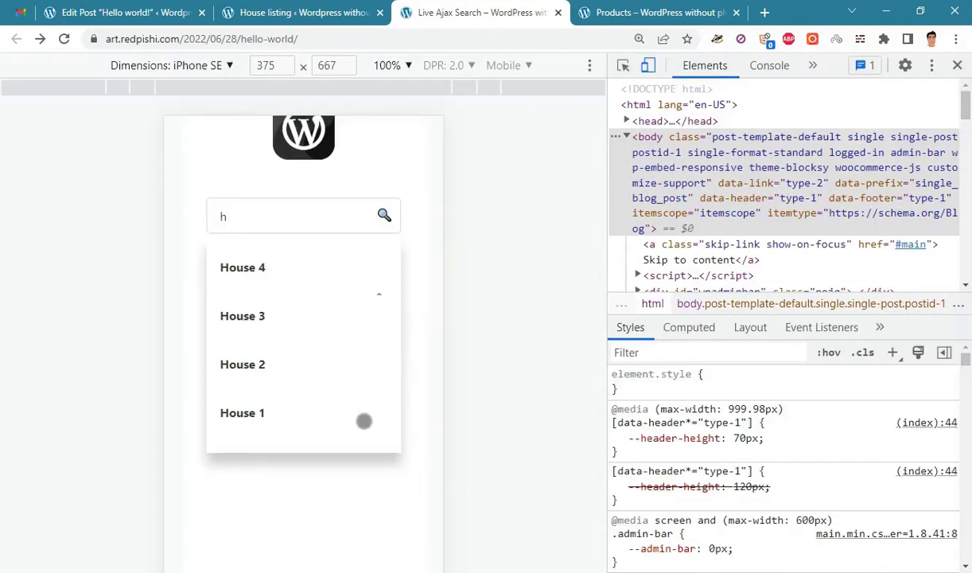
pyautogui.scroll(2, 336, 354)
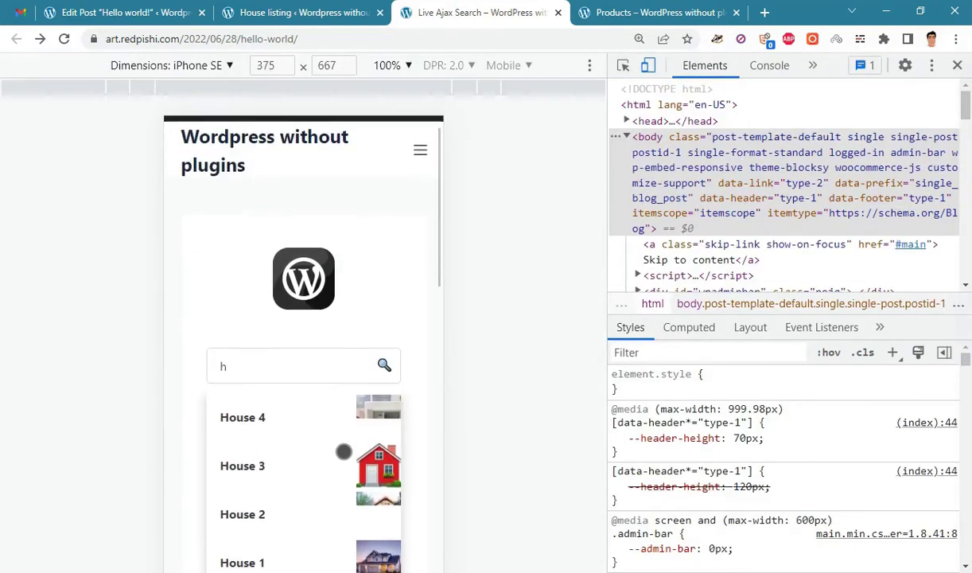
pyautogui.moveTo(354, 460); pyautogui.dragTo(337, 314)
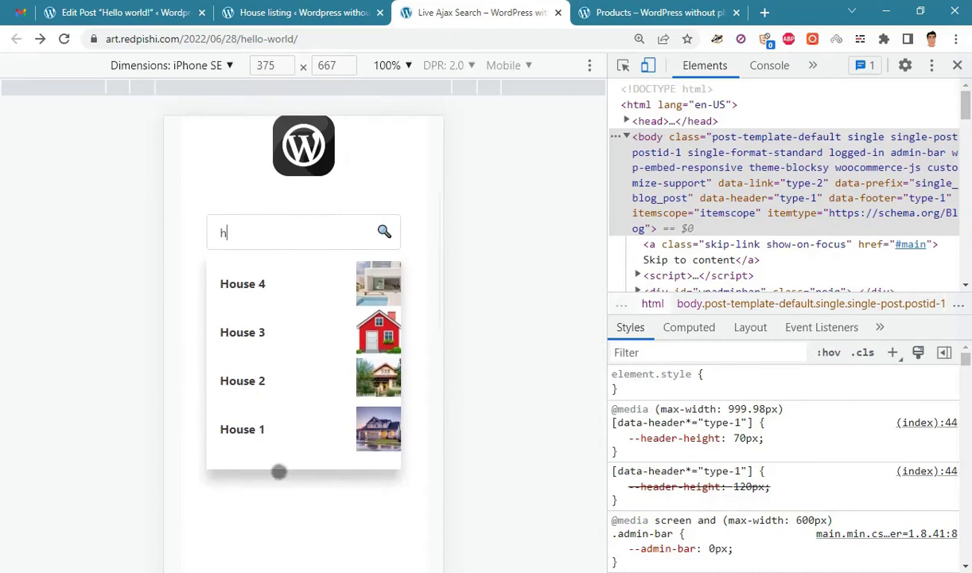
pyautogui.click(228, 233)
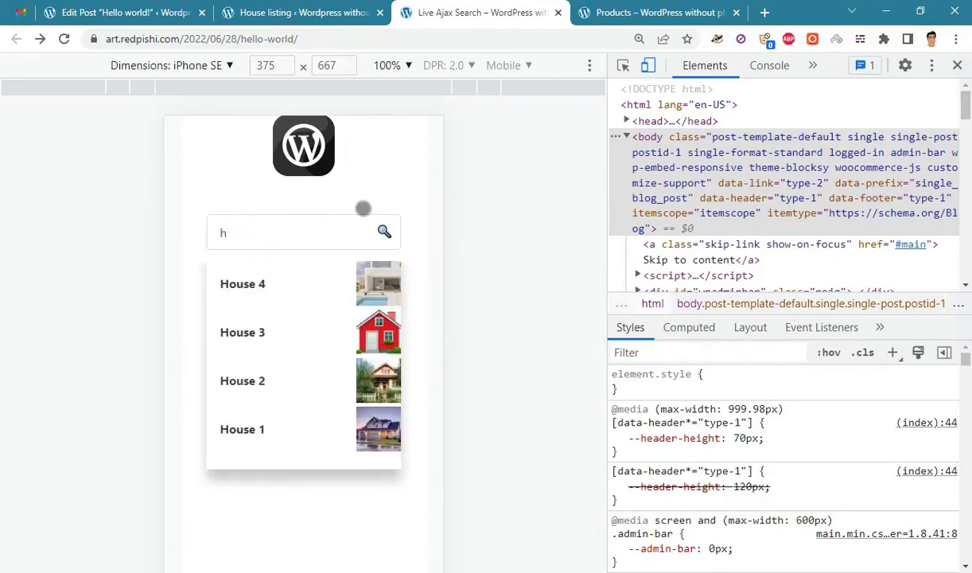
pyautogui.click(960, 67)
pyautogui.click(856, 218)
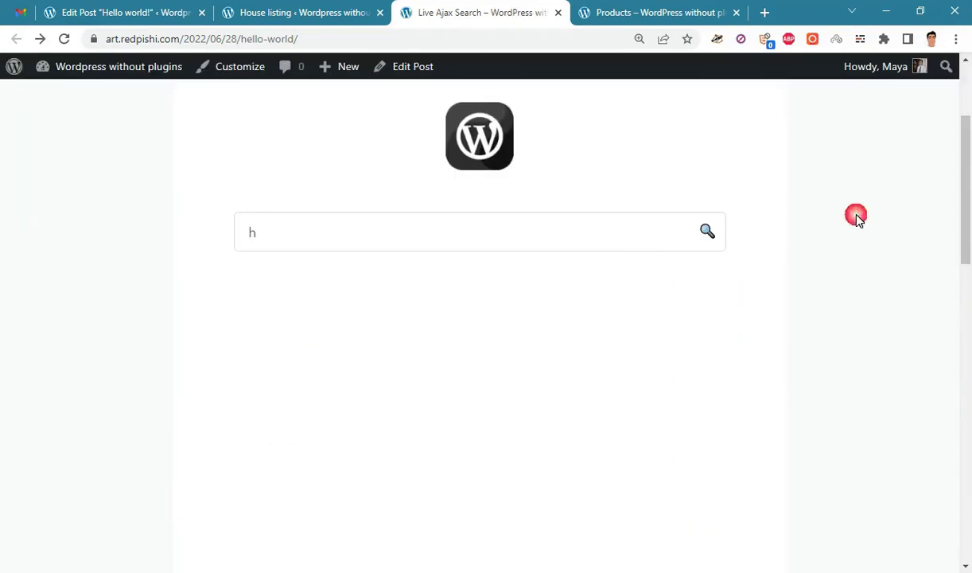
# On the WooCommerce Shop page, type 'sh' into the sidebar search box.
pyautogui.click(617, 9)
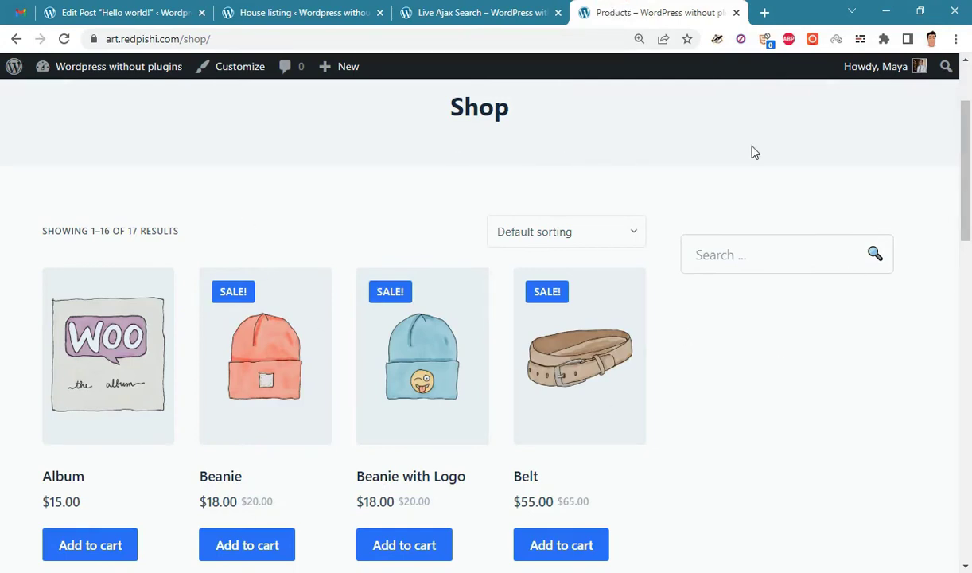
pyautogui.scroll(1, 963, 226)
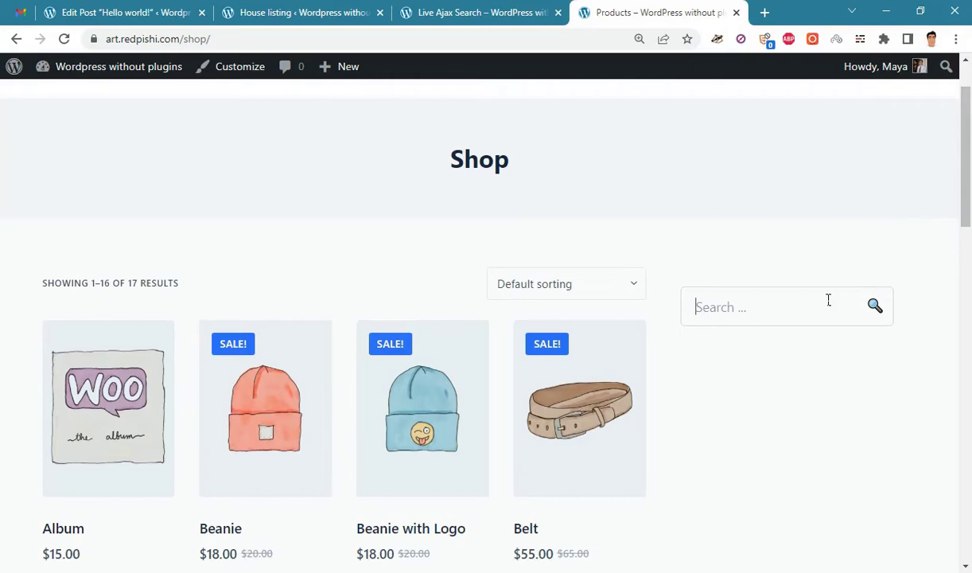
pyautogui.write('sh')
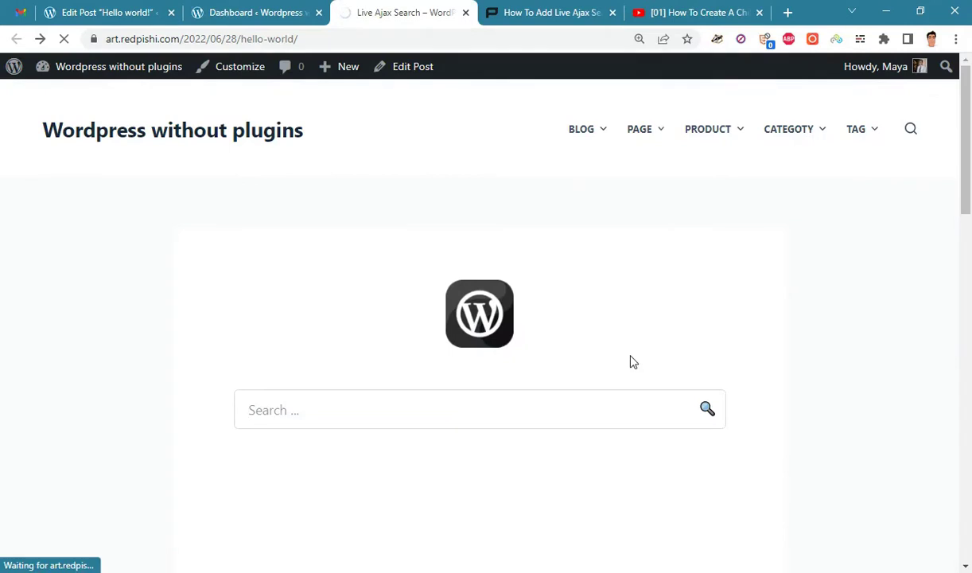
# In the redpishi.com Live Ajax Search tutorial, copy the Step 1 functions.php code block.
pyautogui.moveTo(475, 401); pyautogui.dragTo(482, 400)
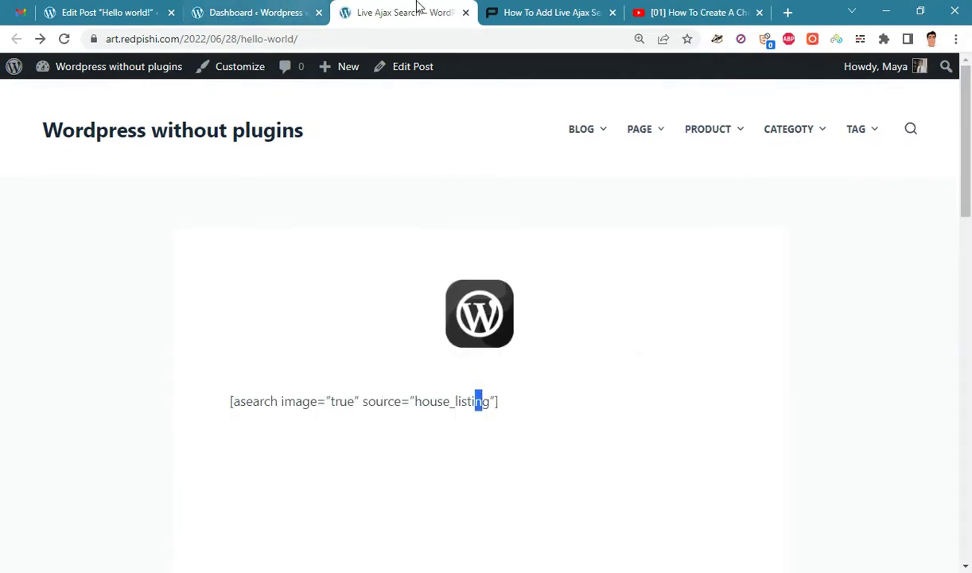
pyautogui.click(531, 13)
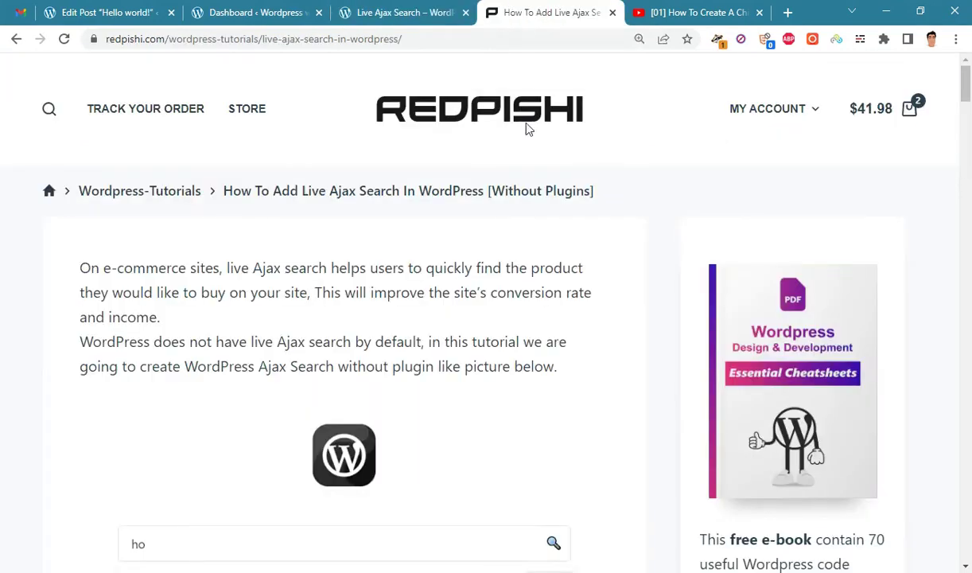
pyautogui.scroll(-8, 509, 327)
pyautogui.scroll(-2, 506, 324)
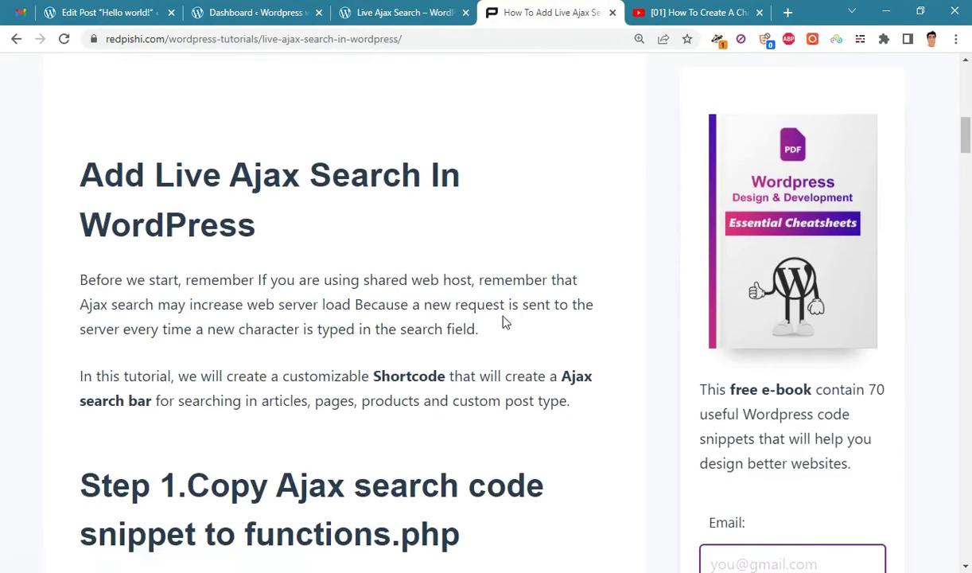
pyautogui.scroll(-5, 488, 340)
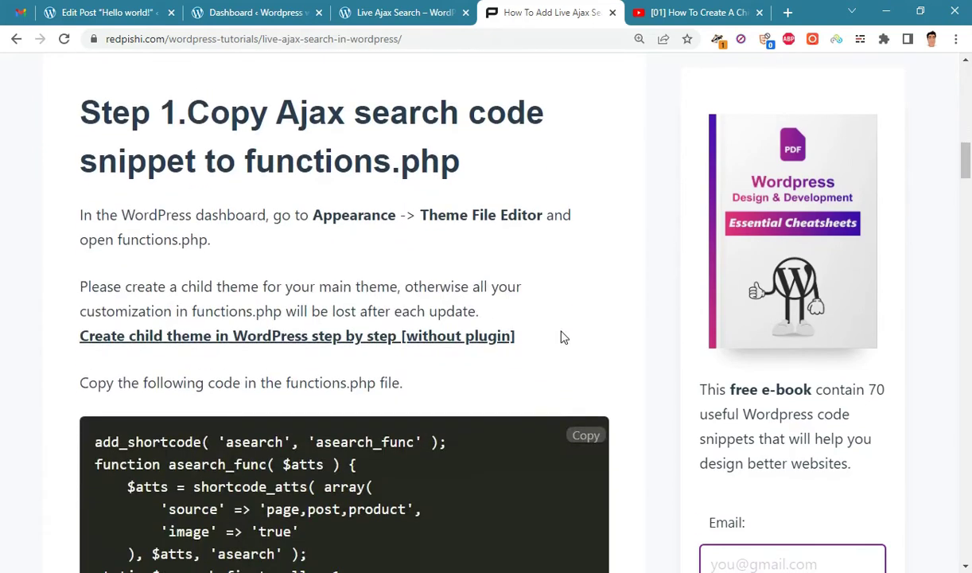
pyautogui.scroll(-3, 586, 379)
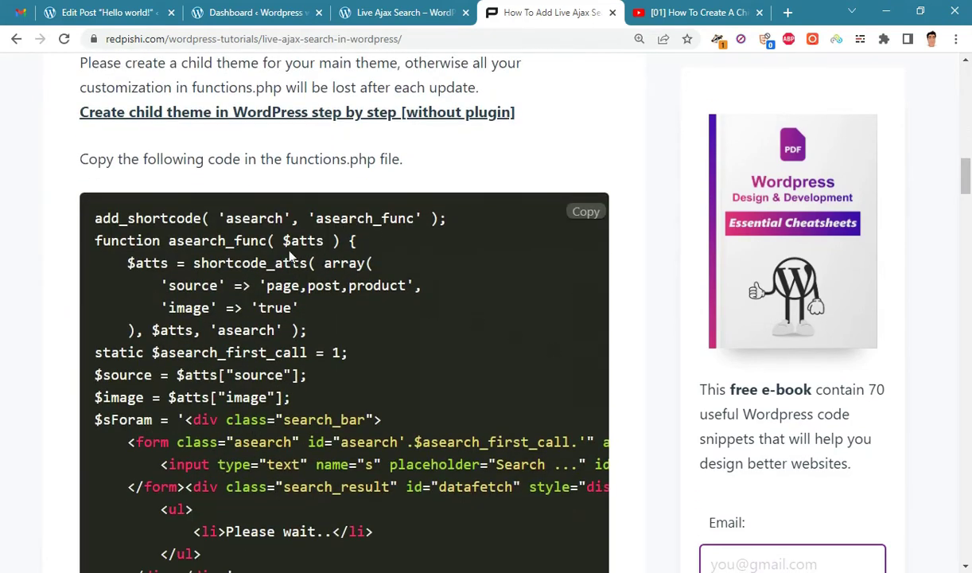
pyautogui.moveTo(290, 256); pyautogui.dragTo(292, 394)
pyautogui.click(923, 252)
pyautogui.moveTo(966, 177)
pyautogui.mouseDown()
pyautogui.moveTo(965, 338)
pyautogui.moveTo(966, 165)
pyautogui.mouseUp()
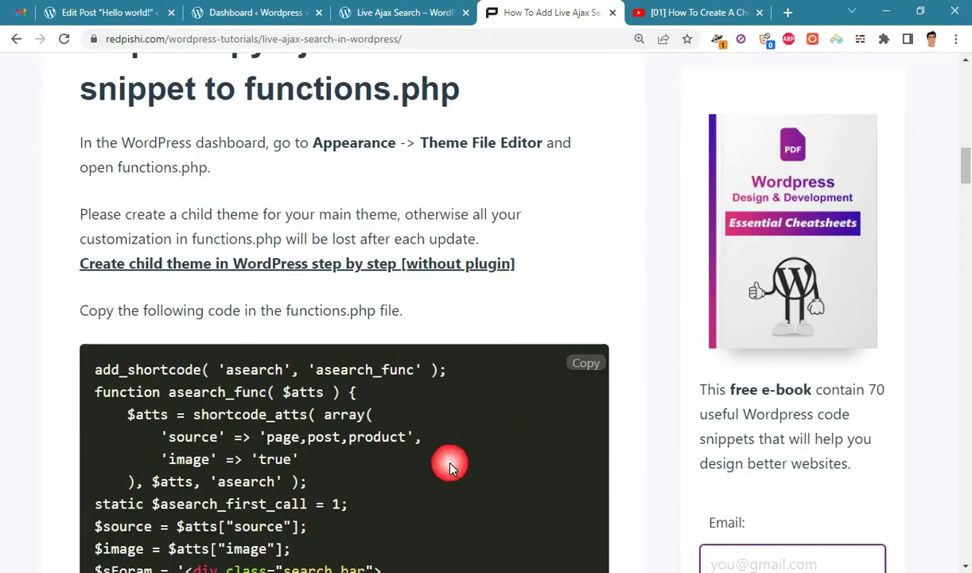
pyautogui.click(583, 367)
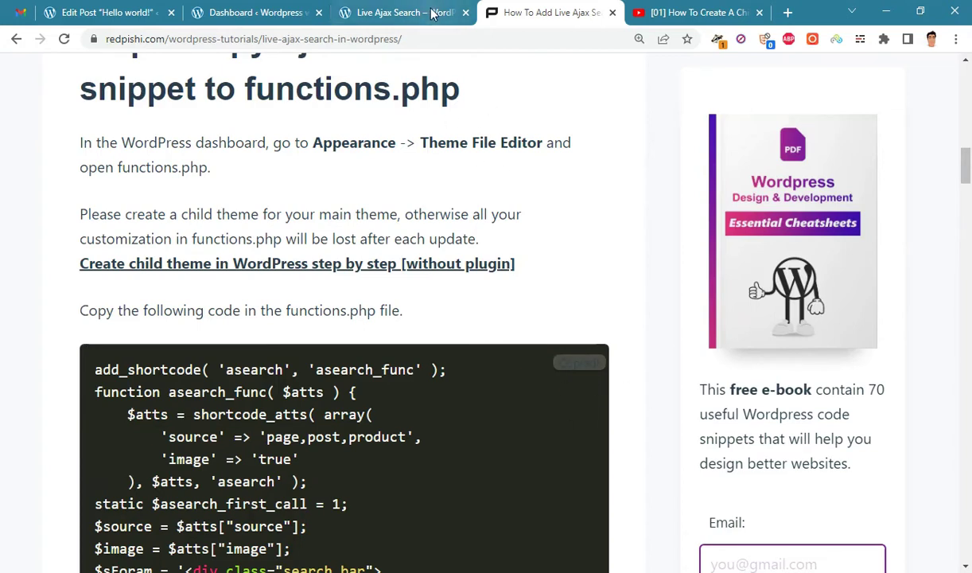
# Open Appearance > Theme File Editor for the Child of blocksy theme.
pyautogui.click(278, 10)
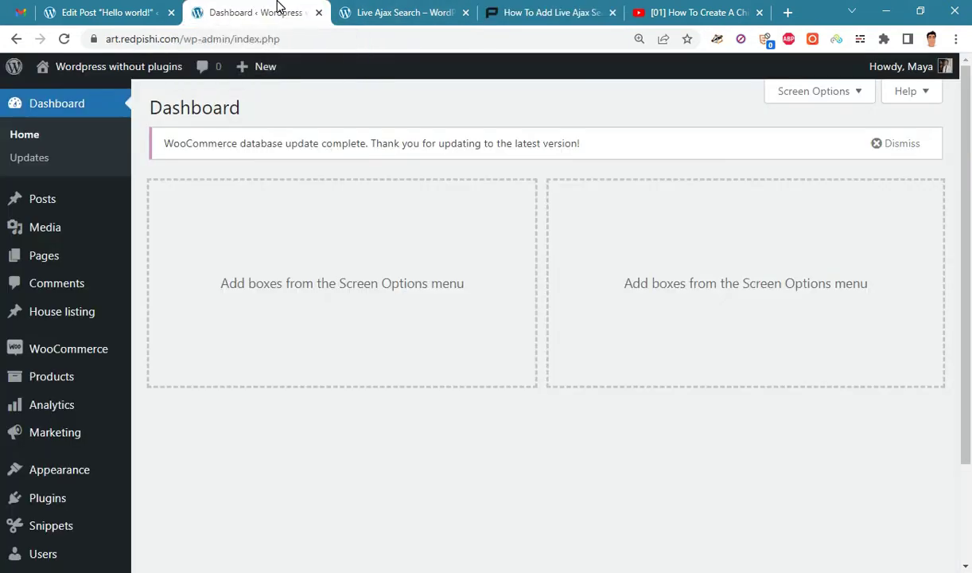
pyautogui.click(565, 528)
pyautogui.scroll(-2, 466, 278)
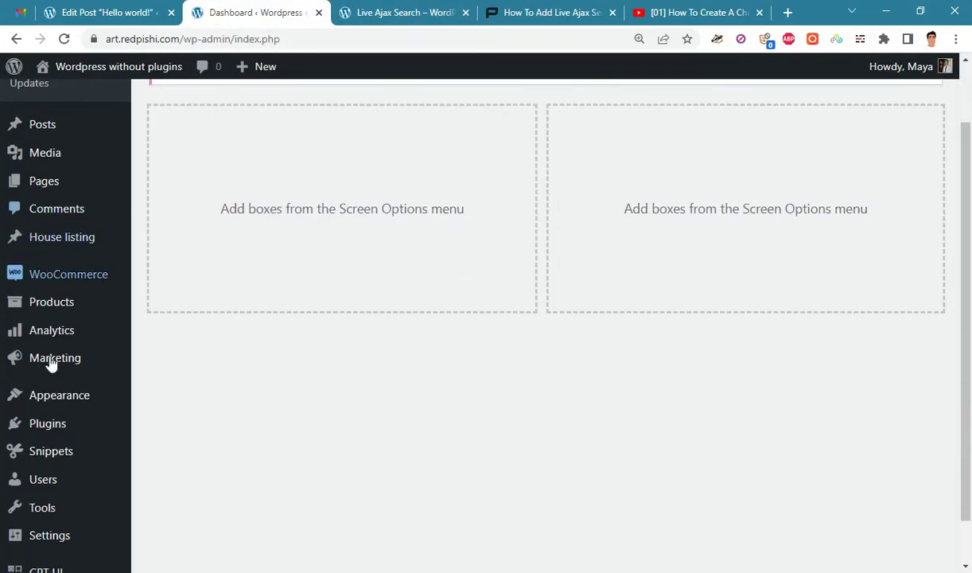
pyautogui.moveTo(41, 395)
pyautogui.click(214, 520)
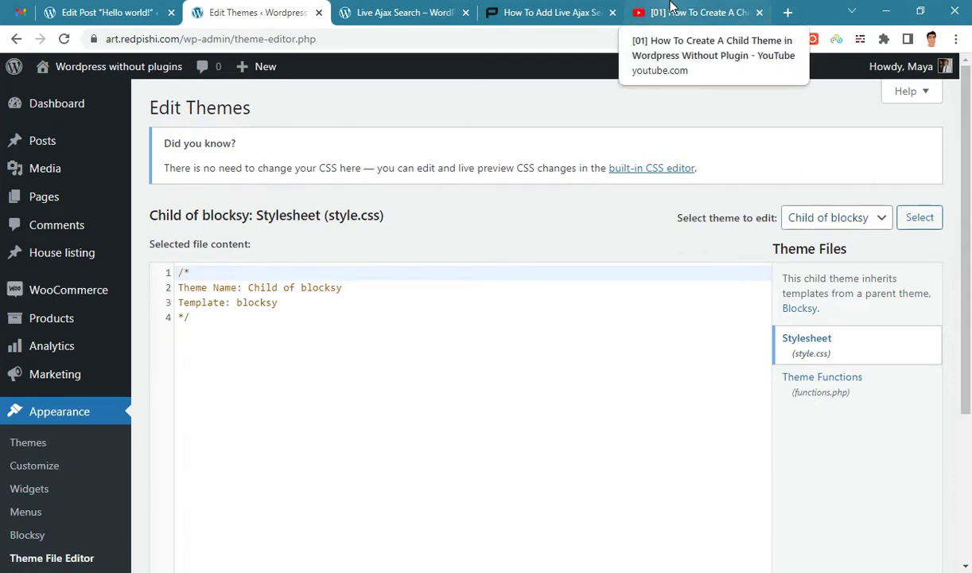
pyautogui.click(672, 8)
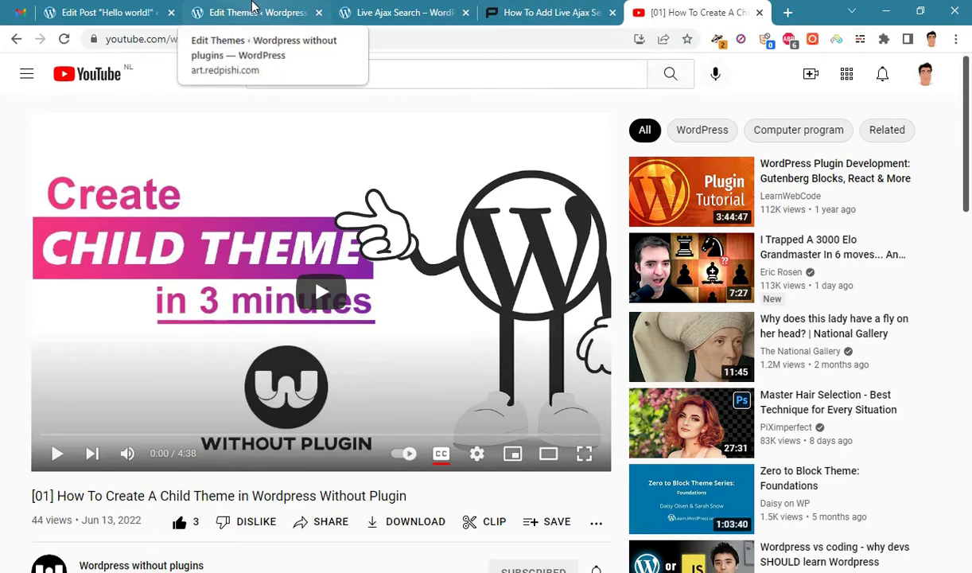
pyautogui.click(253, 8)
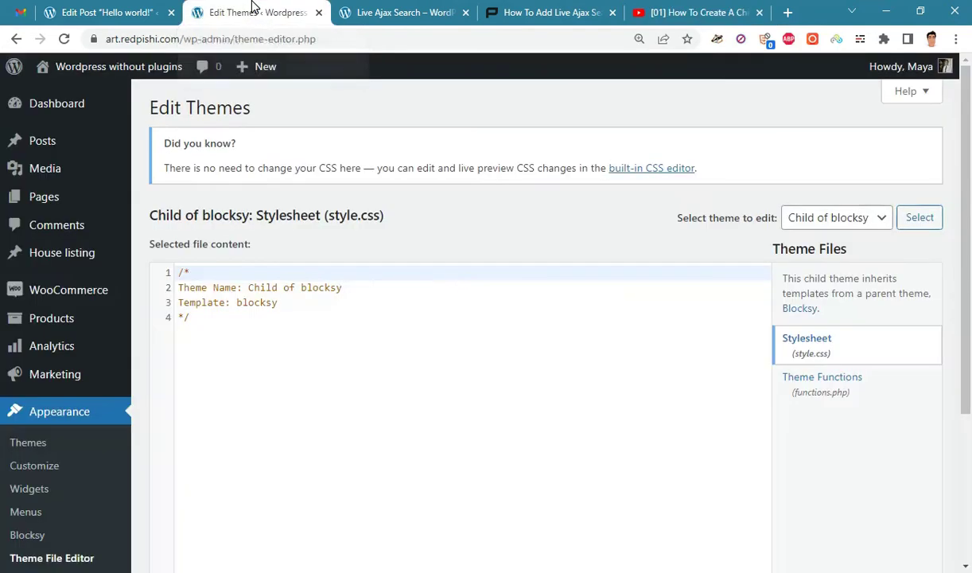
# Paste the Ajax search snippet on a blank line of functions.php and Update File.
pyautogui.click(882, 386)
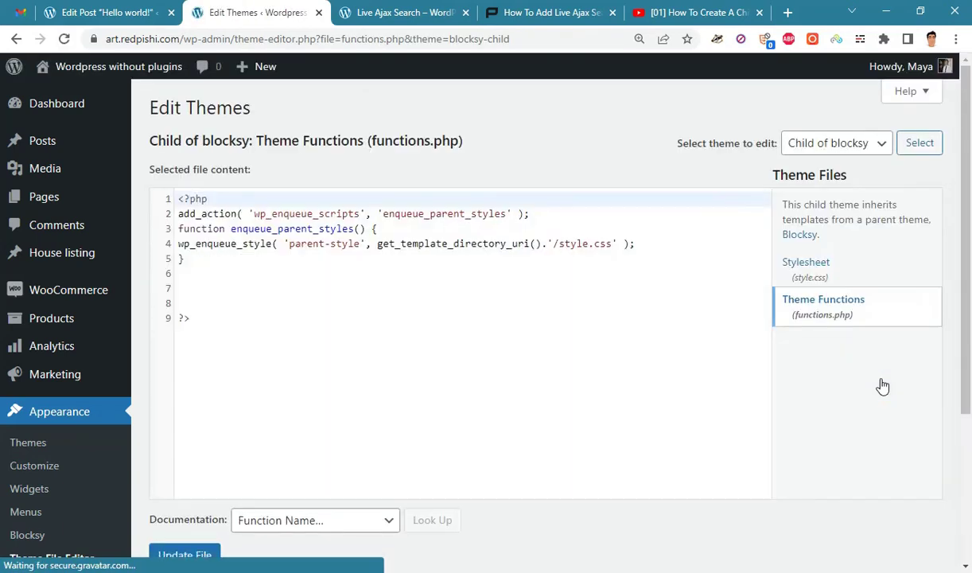
pyautogui.click(196, 288)
pyautogui.press('Return')
pyautogui.press('Return')
pyautogui.press('Return')
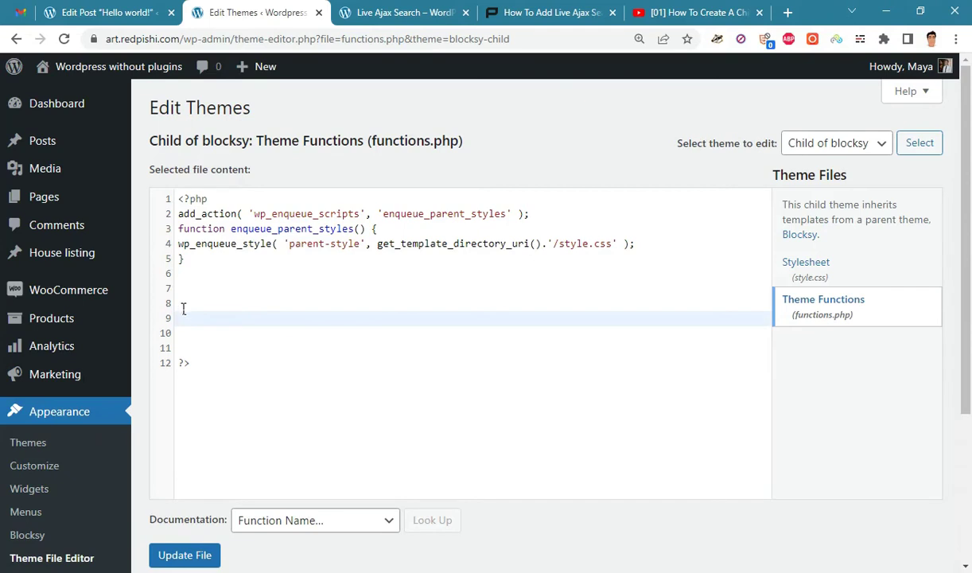
pyautogui.rightClick(193, 318)
pyautogui.click(253, 423)
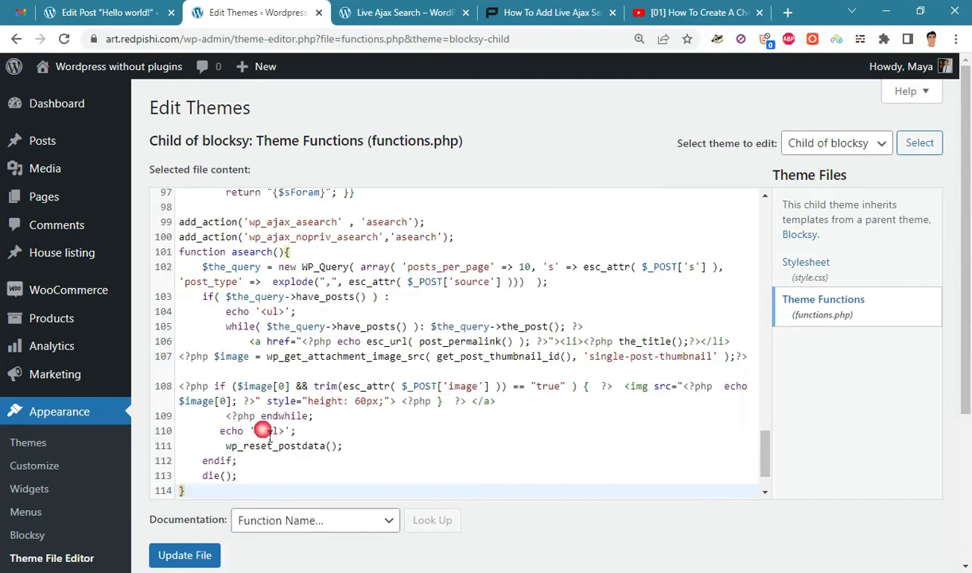
pyautogui.scroll(-2, 353, 356)
pyautogui.click(195, 555)
pyautogui.scroll(-2, 644, 426)
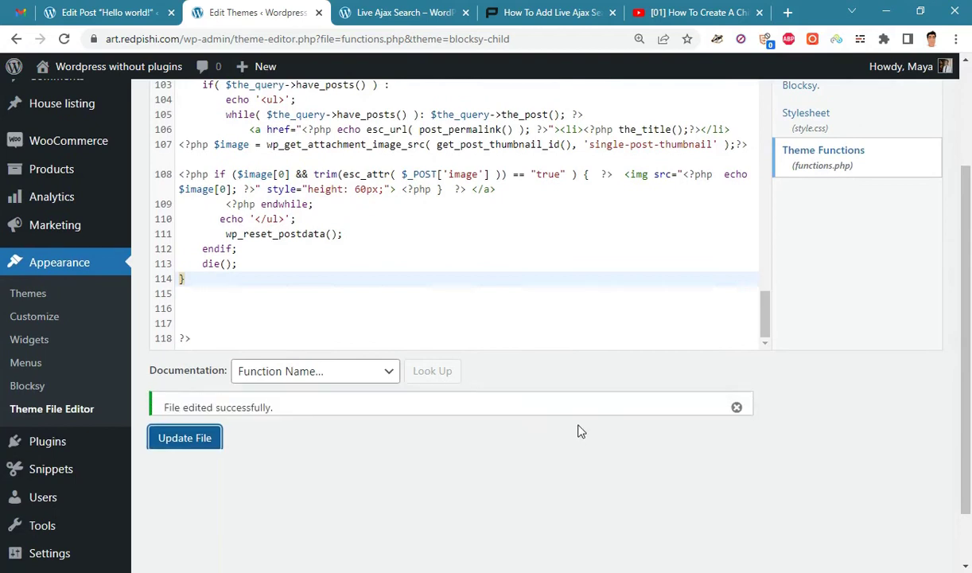
# Reload the Live Ajax Search post, type 'p' to see House 1–4 suggestions, then dismiss them.
pyautogui.click(427, 11)
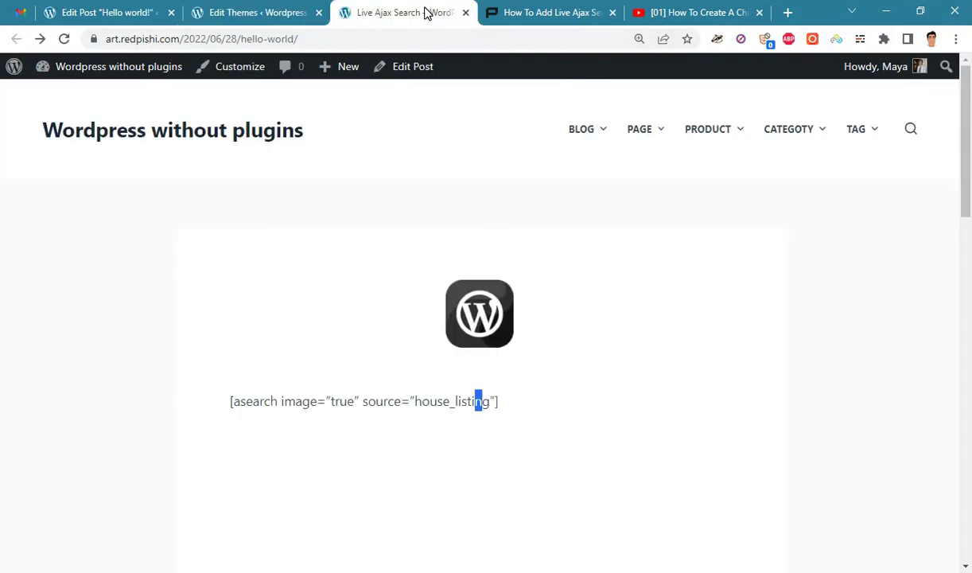
pyautogui.click(63, 38)
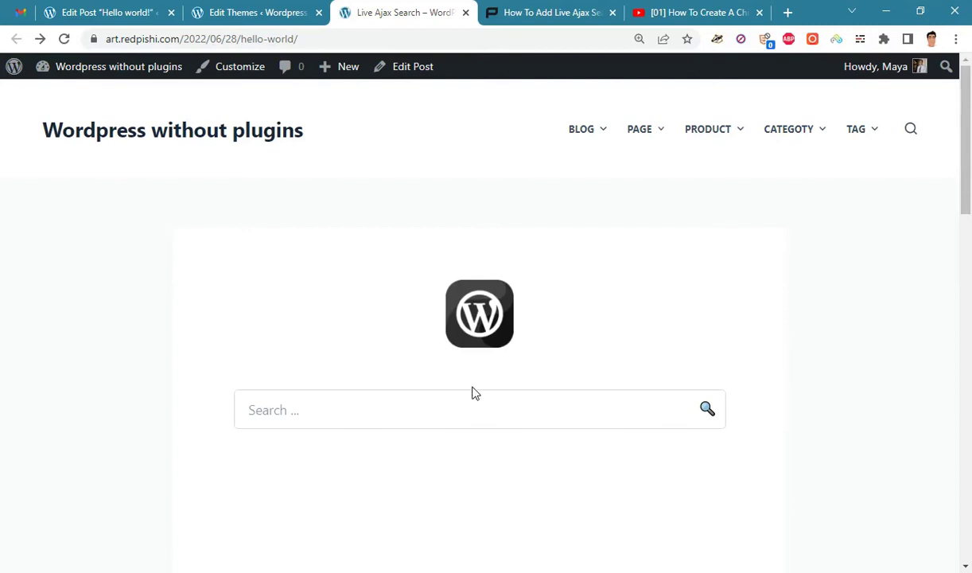
pyautogui.click(462, 402)
pyautogui.write('p')
pyautogui.scroll(-3, 459, 315)
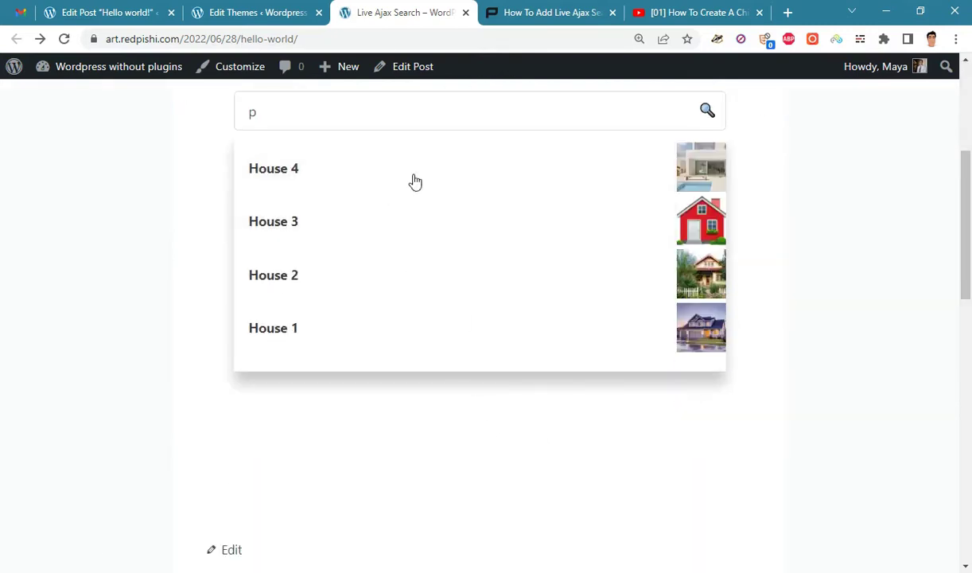
pyautogui.click(844, 382)
pyautogui.scroll(3, 847, 387)
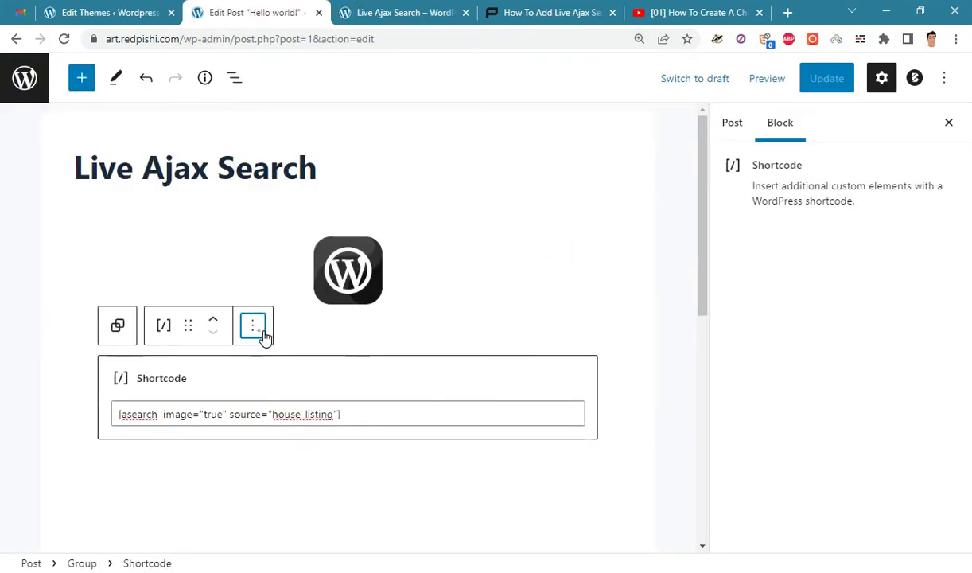
# Delete the misplaced Shortcode block from the post.
pyautogui.click(253, 326)
pyautogui.scroll(-2, 336, 221)
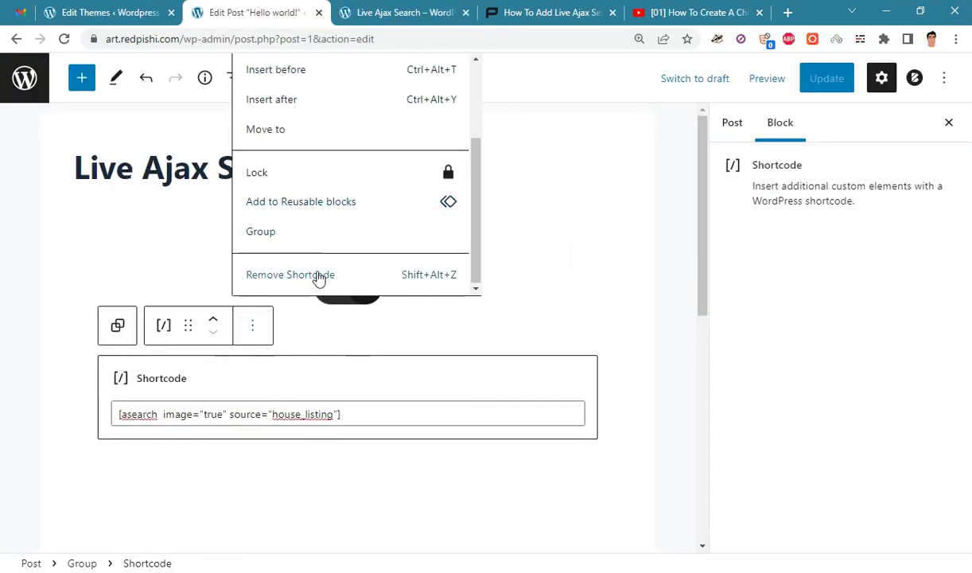
pyautogui.click(310, 279)
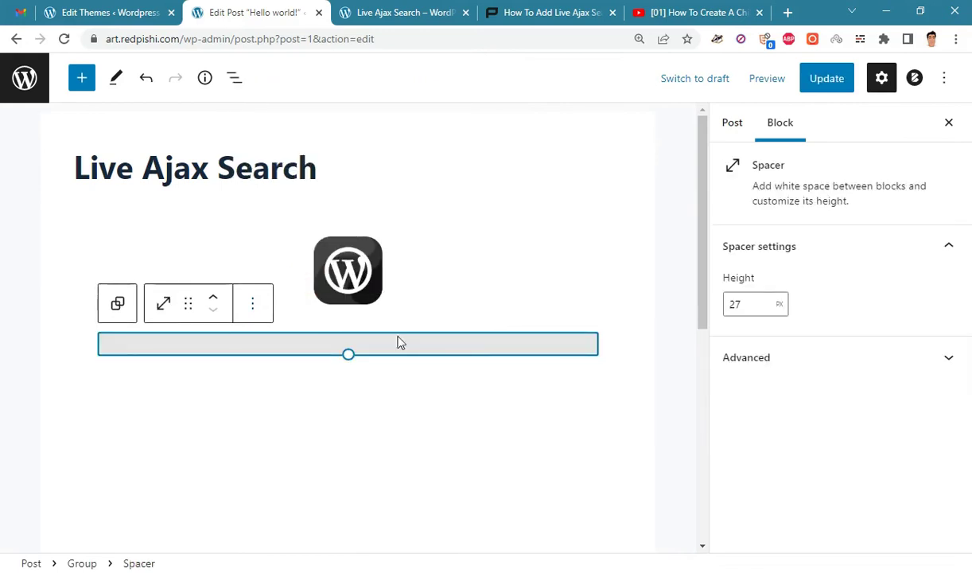
# Add a Shortcode block with [asearch] inside the Group block and update the post.
pyautogui.click(355, 377)
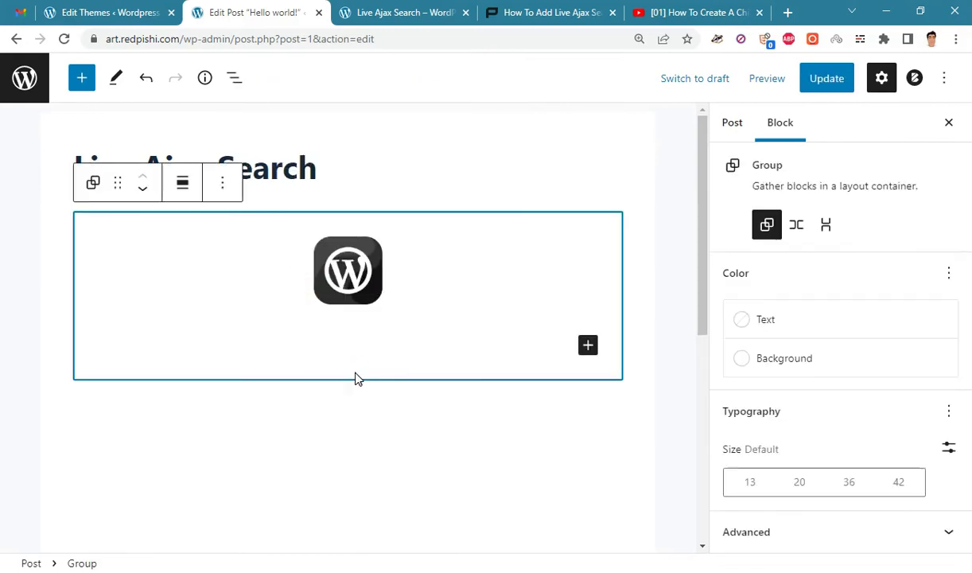
pyautogui.click(588, 345)
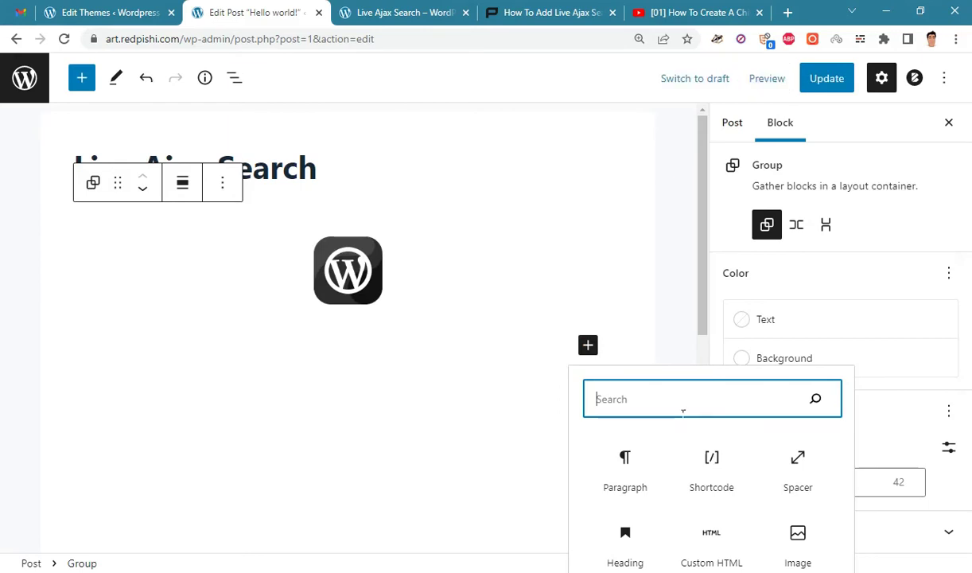
pyautogui.hotkey('ctrl', '-')
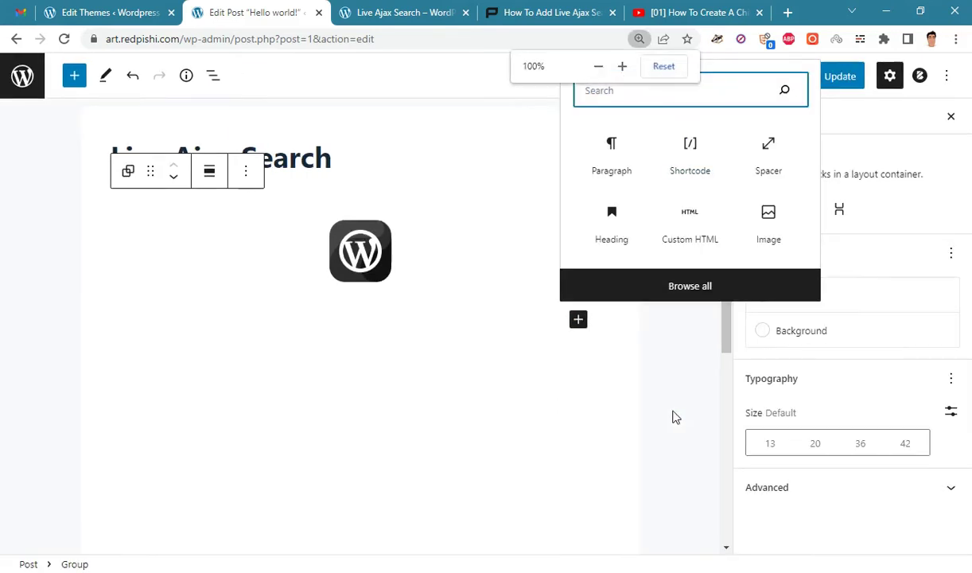
pyautogui.click(691, 152)
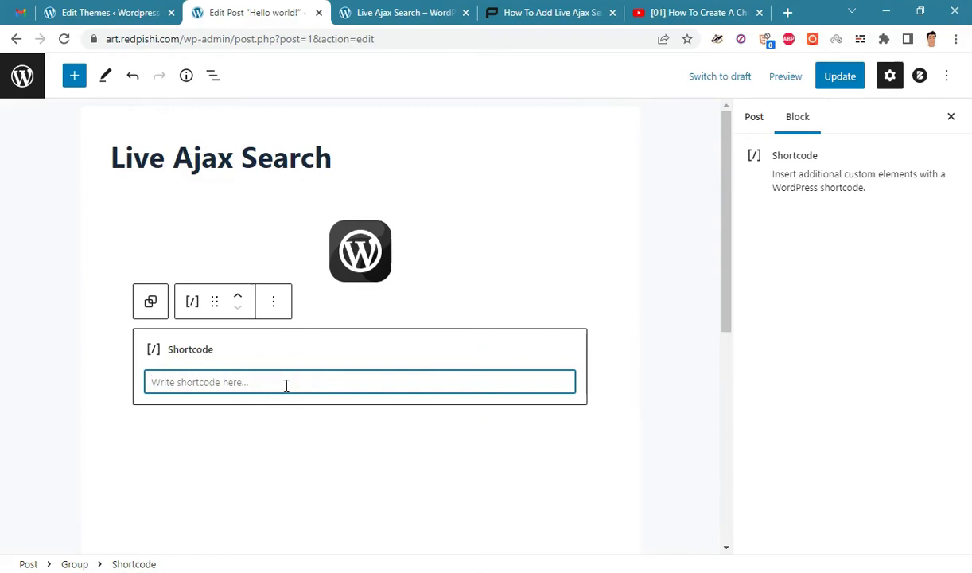
pyautogui.hotkey('ctrl', '+')
pyautogui.hotkey('ctrl', '+')
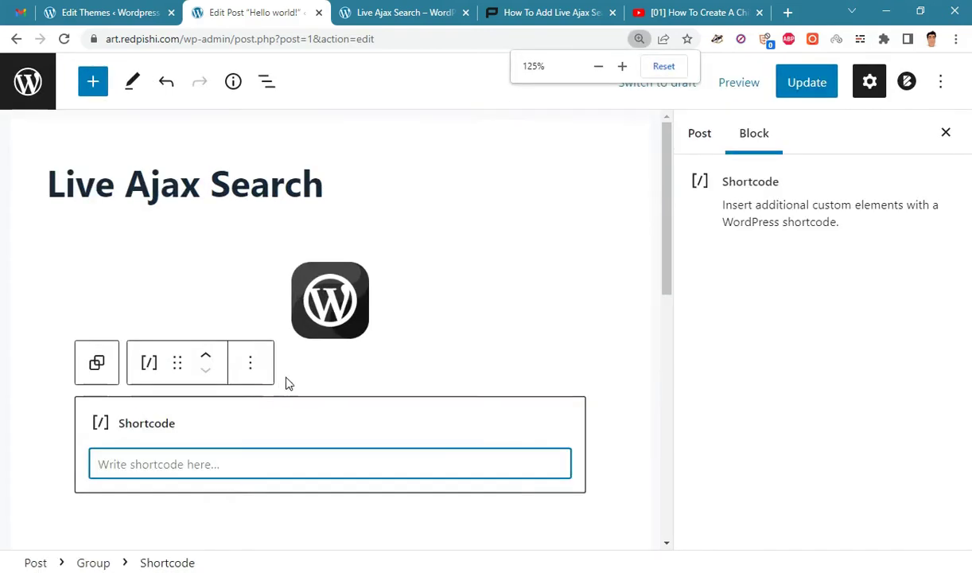
pyautogui.write('s')
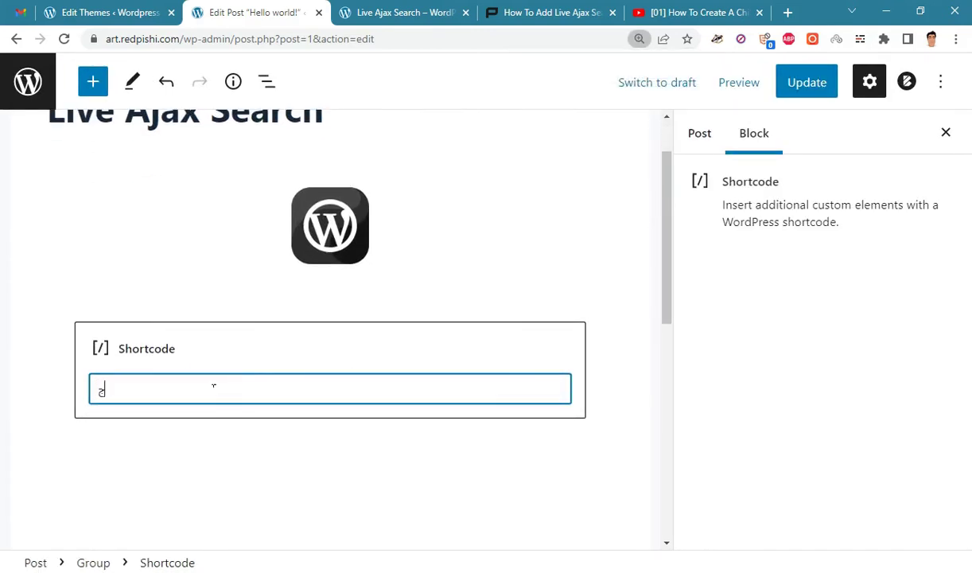
pyautogui.press('BackSpace')
pyautogui.write('[asearch')
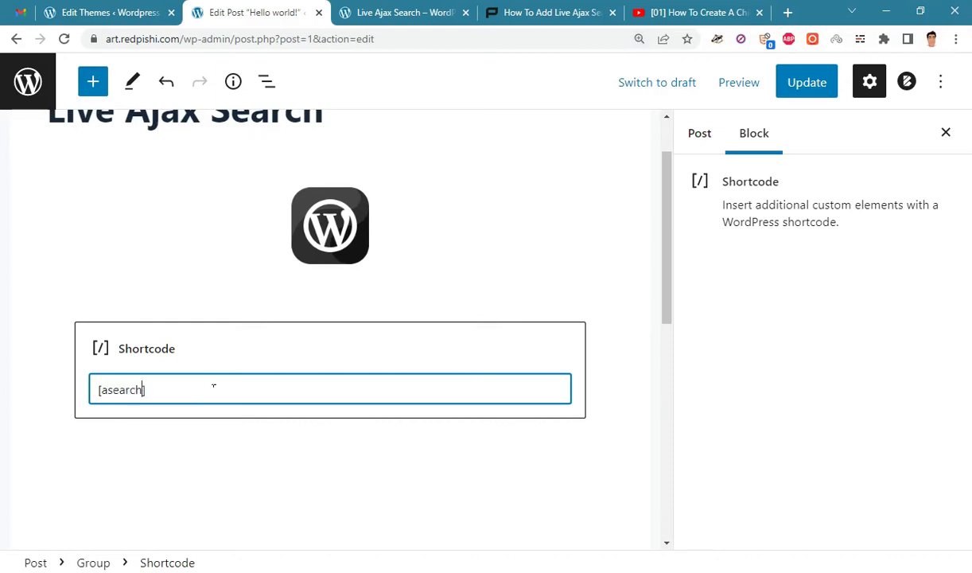
pyautogui.click(807, 82)
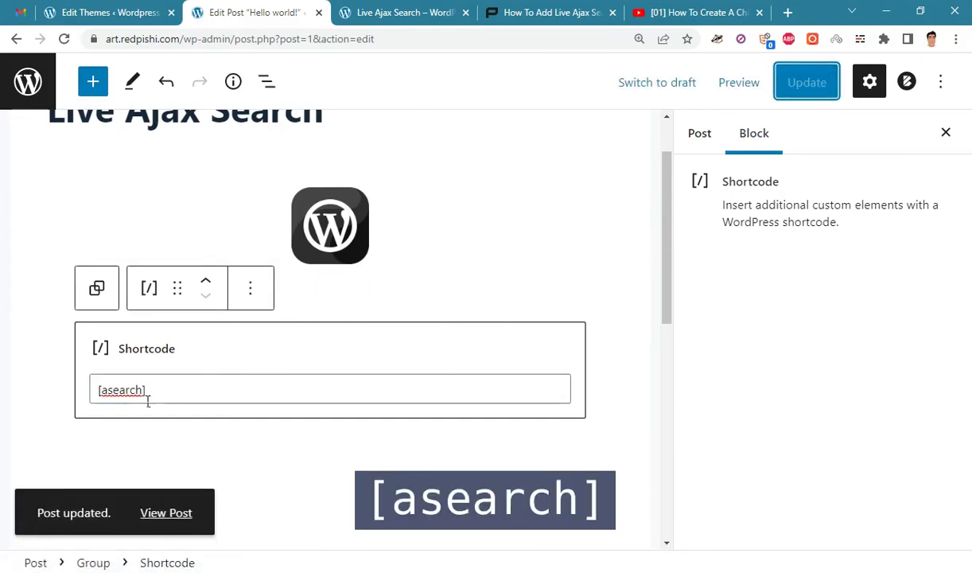
# Reload the published post page so the [asearch] search box appears.
pyautogui.click(374, 8)
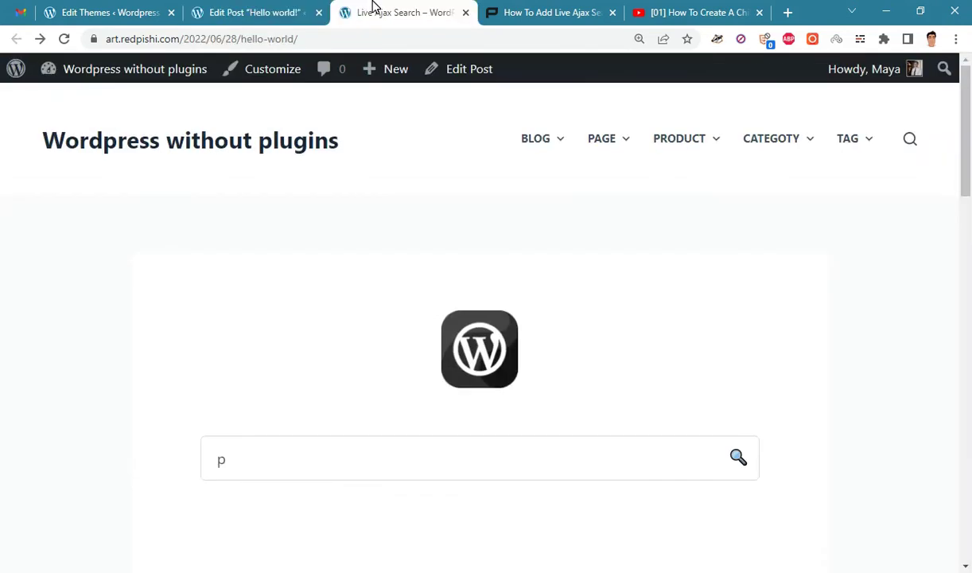
pyautogui.click(64, 38)
pyautogui.scroll(-4, 527, 341)
pyautogui.scroll(1, 415, 334)
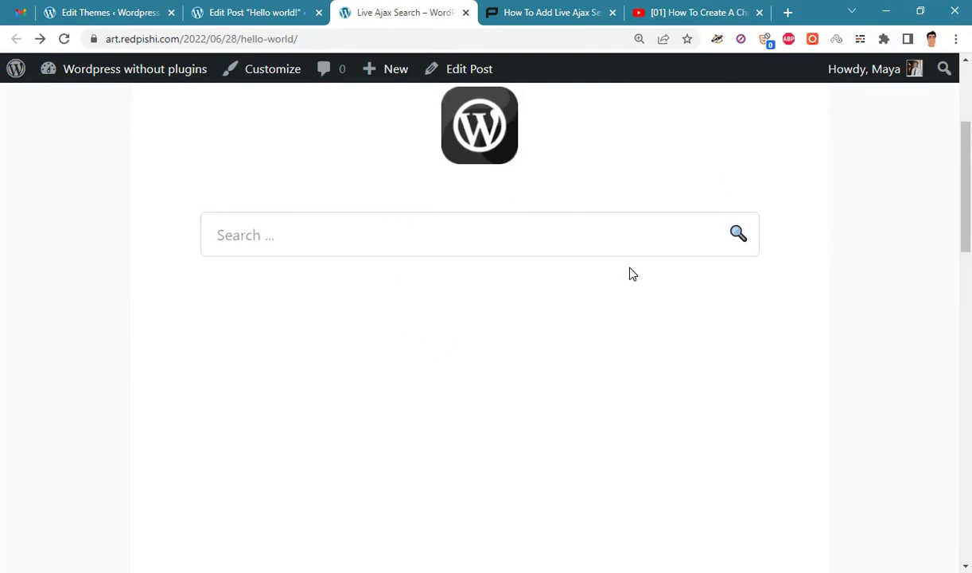
# Try single letters in the search box, then search shirt to get three T-Shirt suggestions.
pyautogui.write('j')
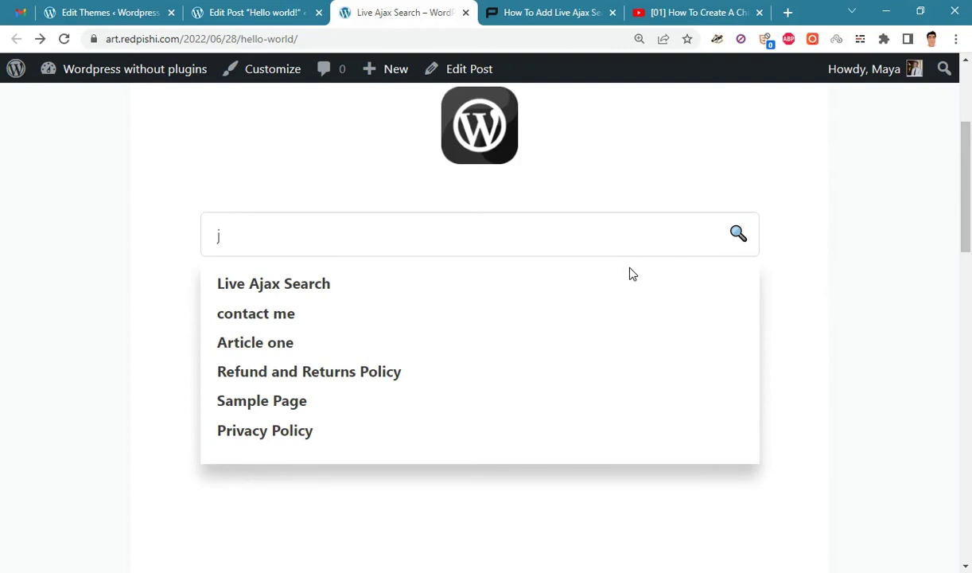
pyautogui.press('BackSpace')
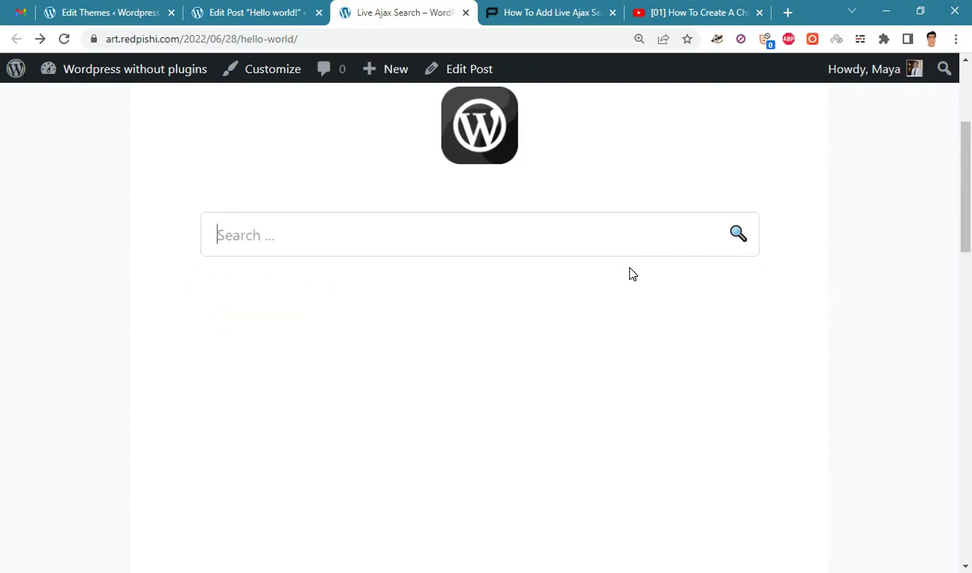
pyautogui.write('r')
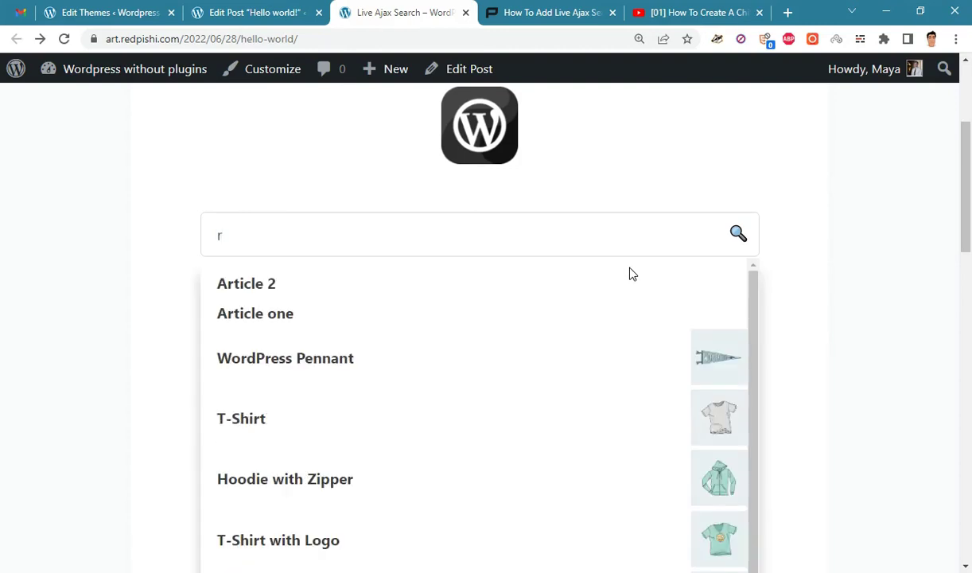
pyautogui.scroll(-1, 640, 529)
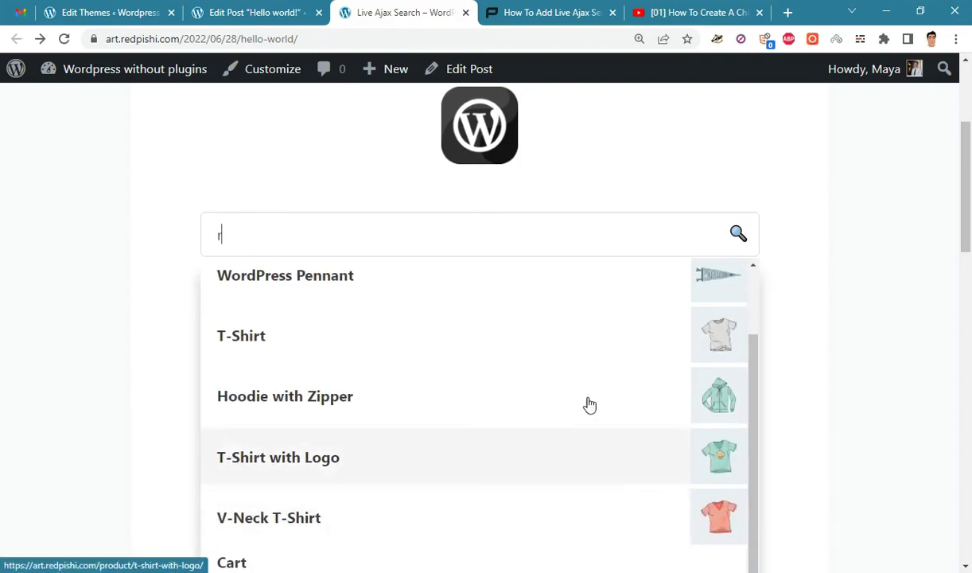
pyautogui.hotkey('ctrl', 'a')
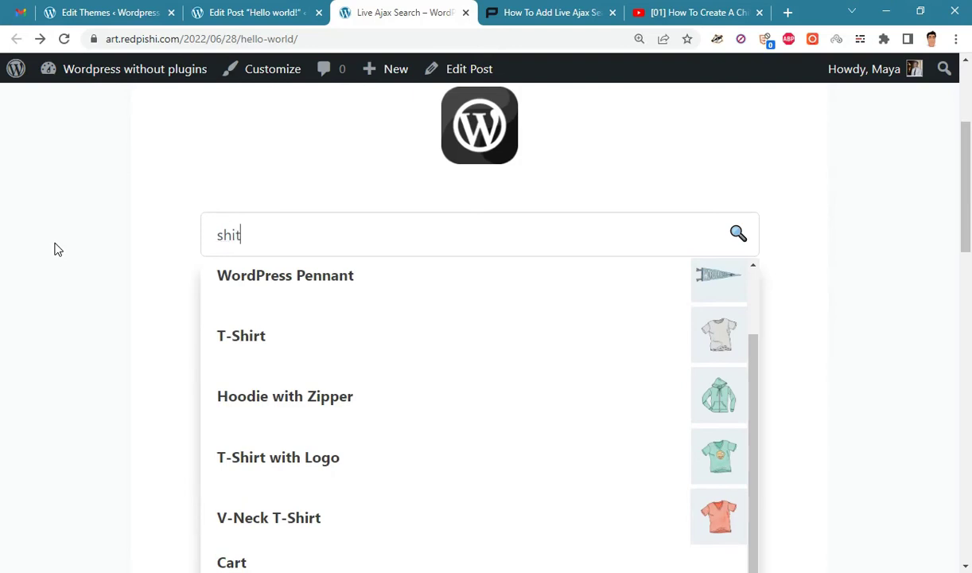
pyautogui.write('t')
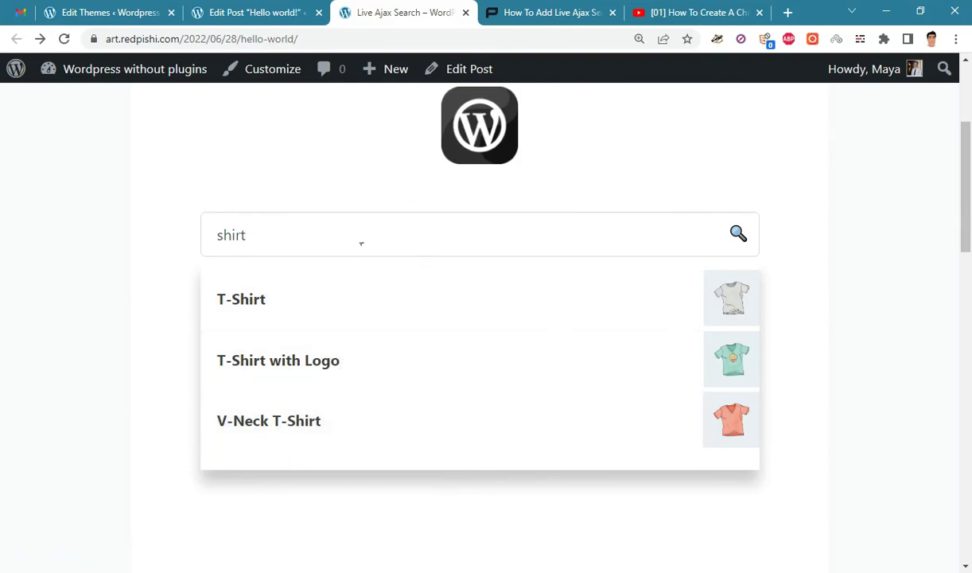
pyautogui.moveTo(356, 246); pyautogui.dragTo(4, 244)
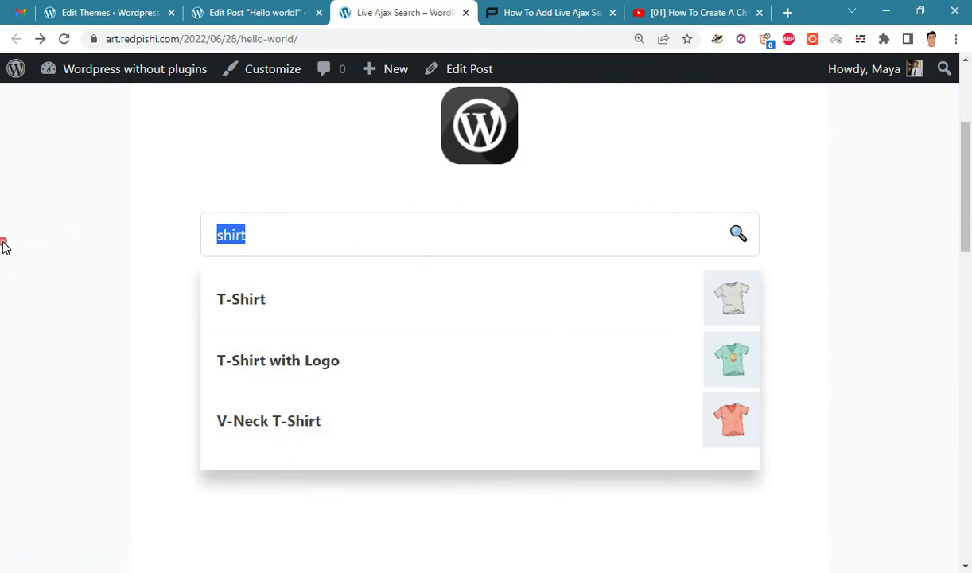
pyautogui.click(837, 326)
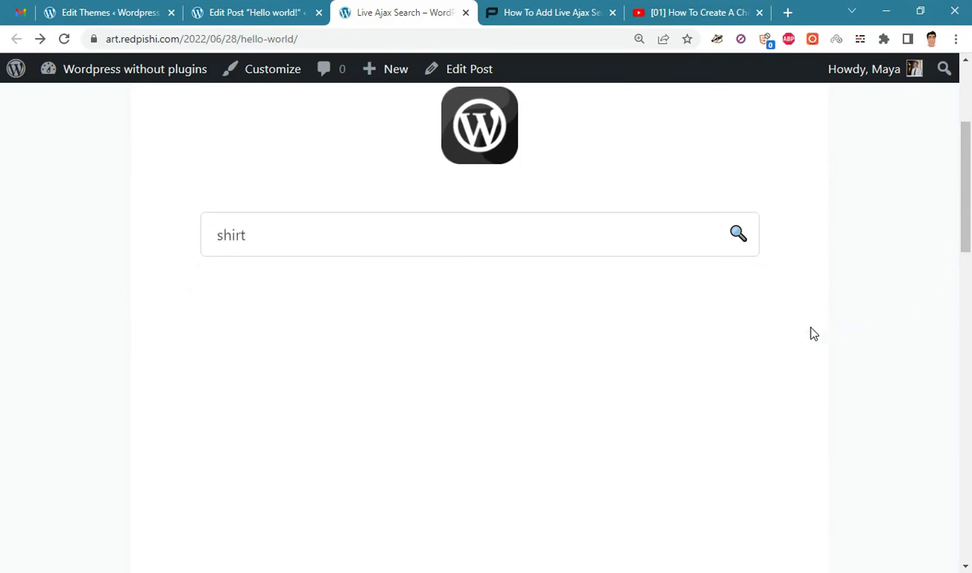
# Change the shortcode to [asearch image="false"] and update the post.
pyautogui.click(262, 10)
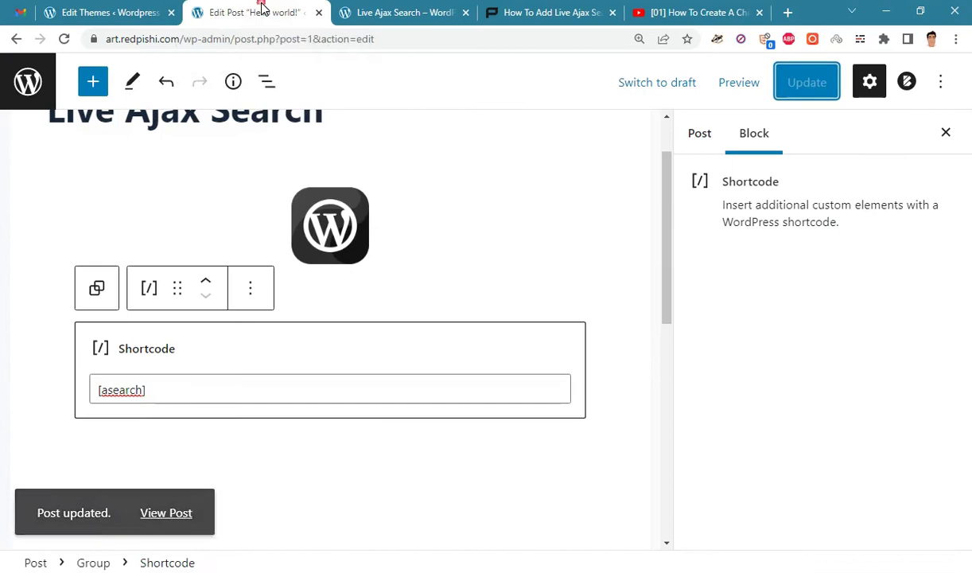
pyautogui.click(146, 393)
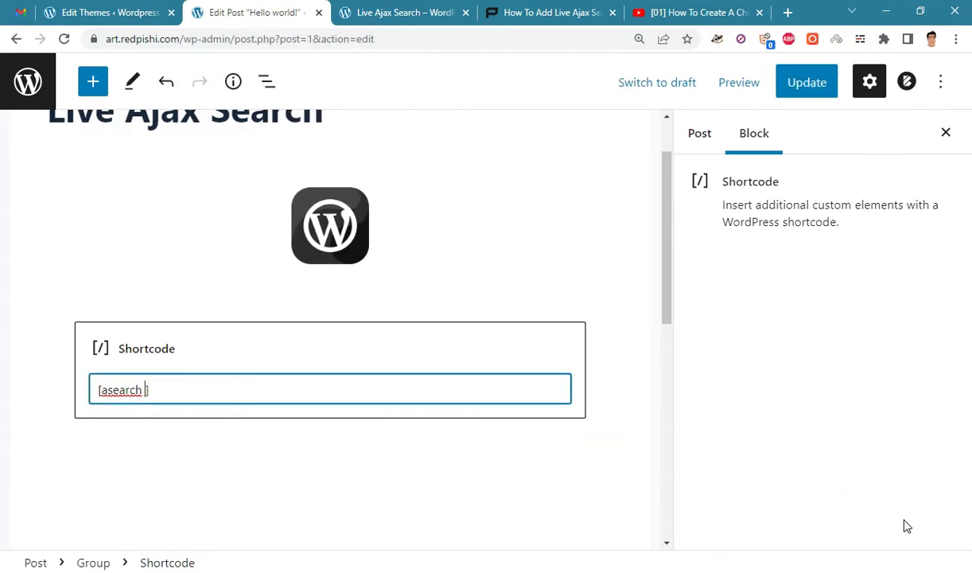
pyautogui.write('iam')
pyautogui.press('BackSpace')
pyautogui.press('BackSpace')
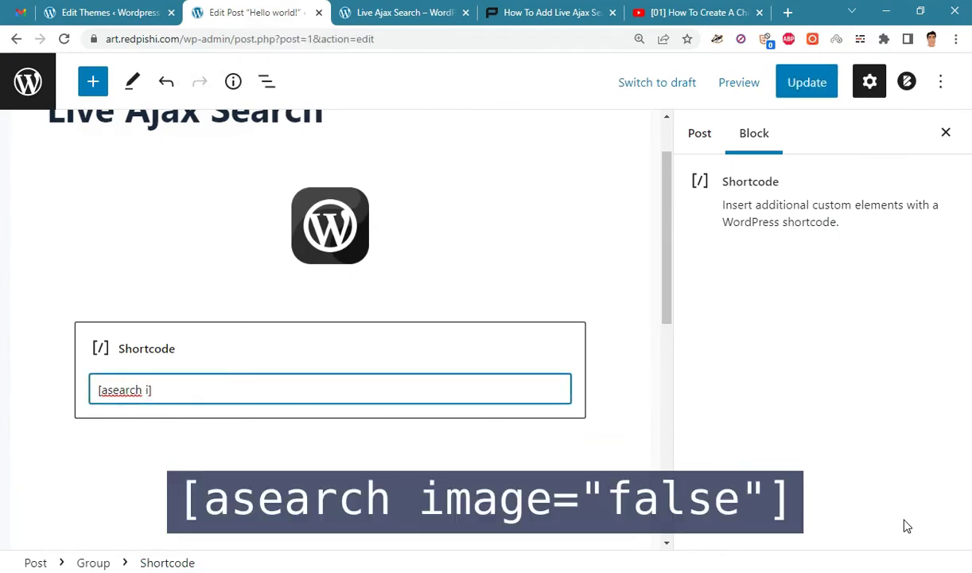
pyautogui.write('mage=')
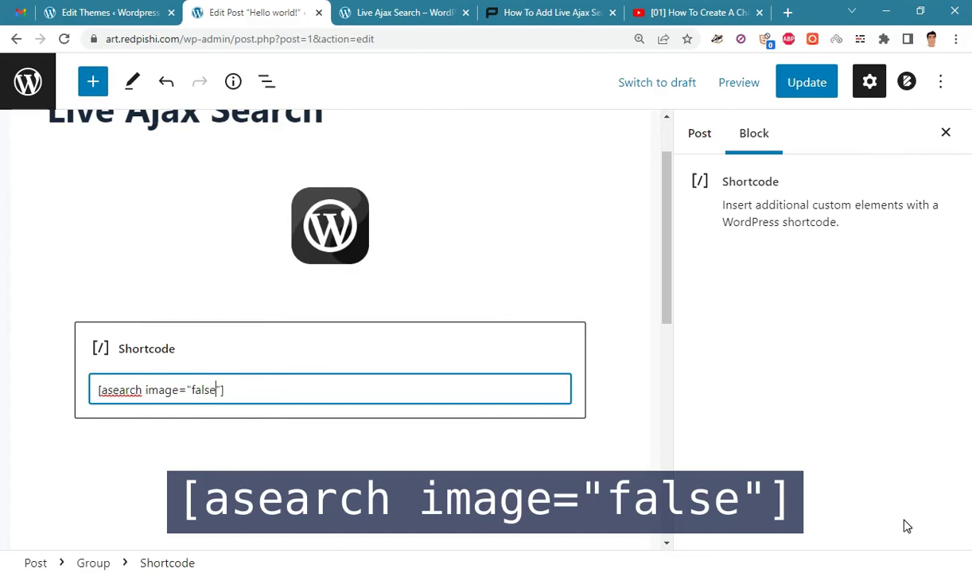
pyautogui.write('"false"')
pyautogui.click(813, 84)
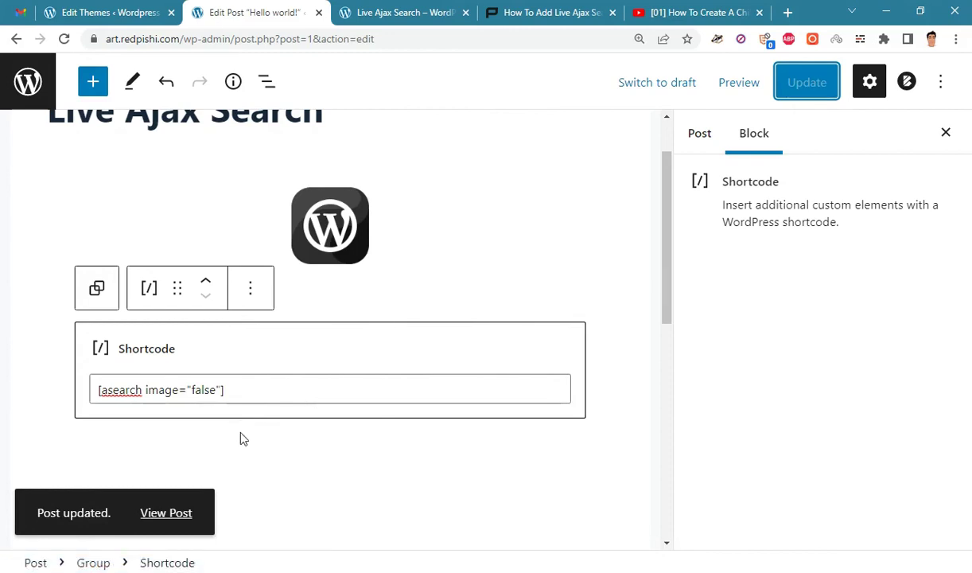
pyautogui.hotkey('ctrl', '+')
pyautogui.scroll(-1, 241, 376)
pyautogui.moveTo(207, 307); pyautogui.dragTo(275, 307)
# Reload the post page and search shirt, now listing three T-shirts without thumbnails.
pyautogui.click(388, 12)
pyautogui.click(64, 38)
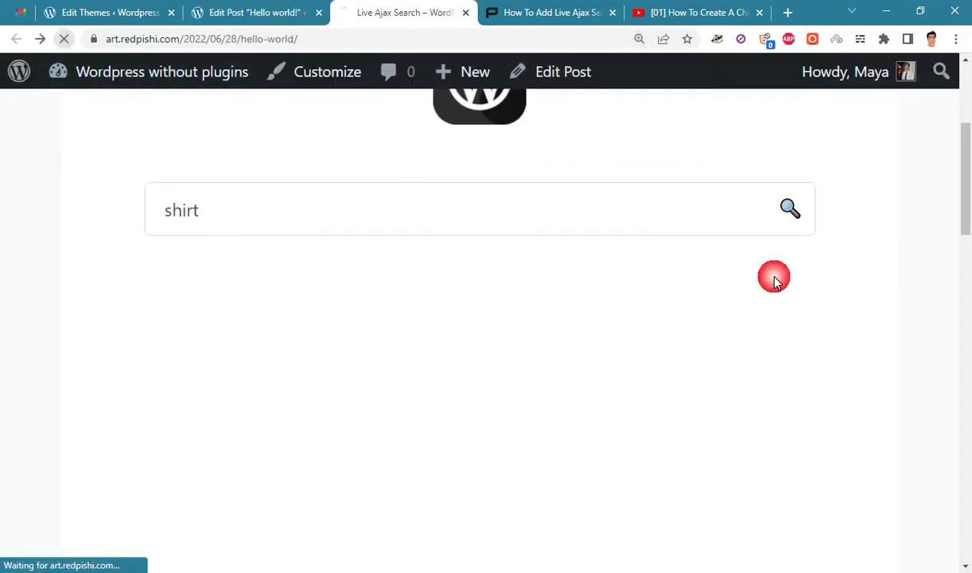
pyautogui.click(391, 354)
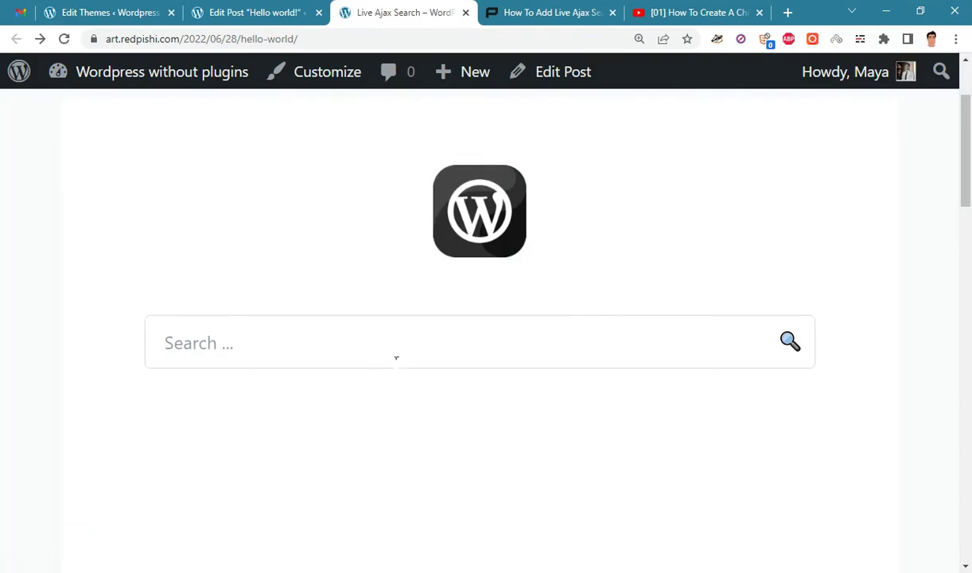
pyautogui.write('shirt')
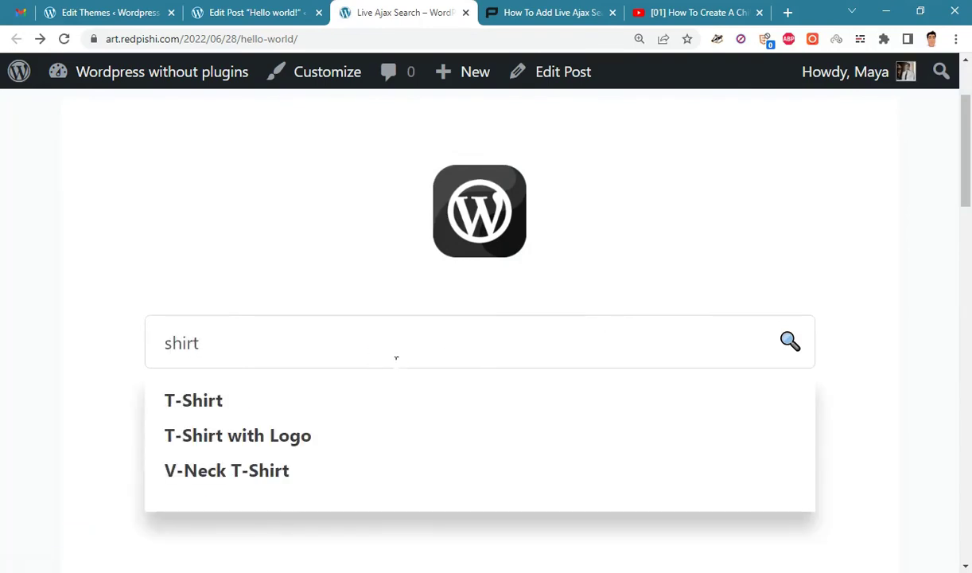
pyautogui.scroll(-1, 334, 389)
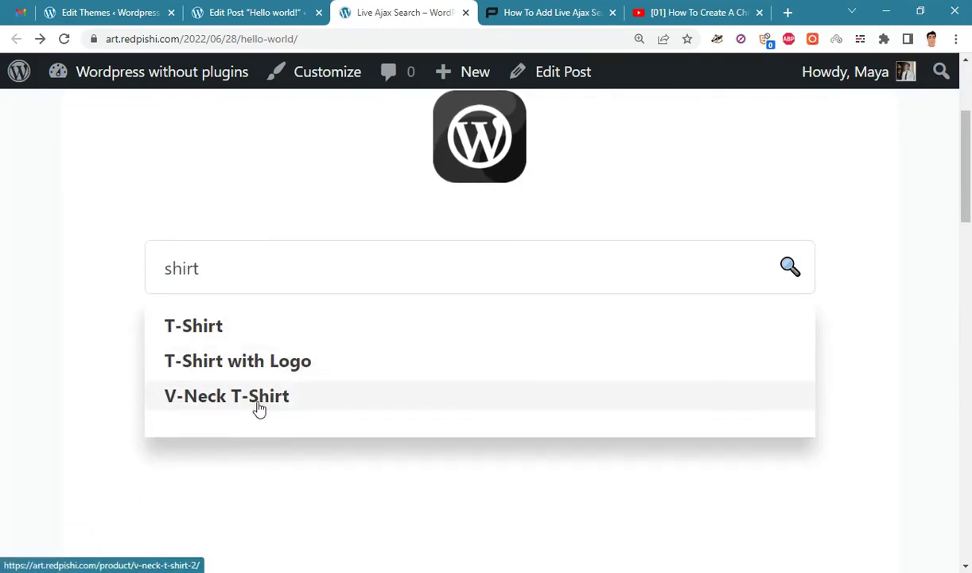
# Change the shortcode's image value from false to true.
pyautogui.click(253, 12)
pyautogui.click(245, 258)
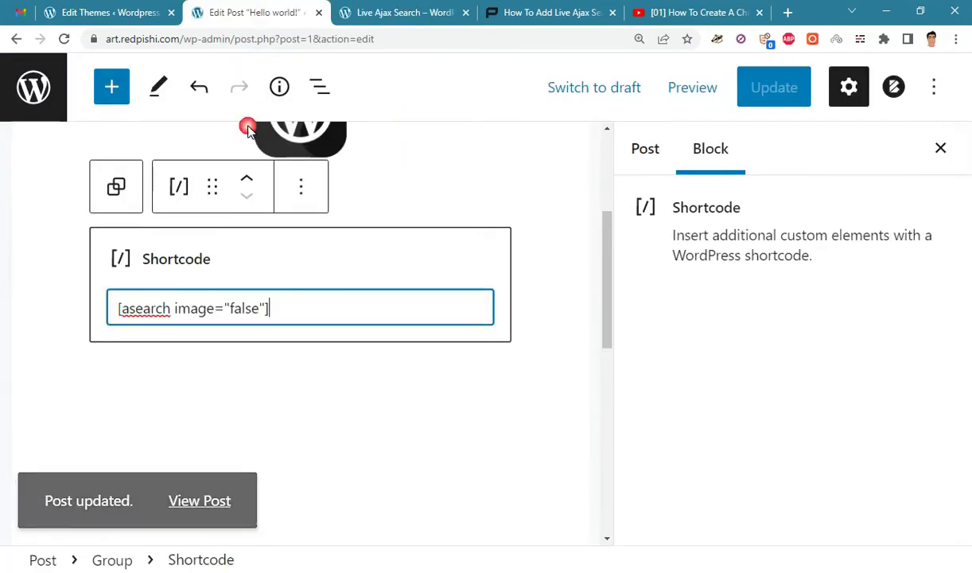
pyautogui.doubleClick(240, 309)
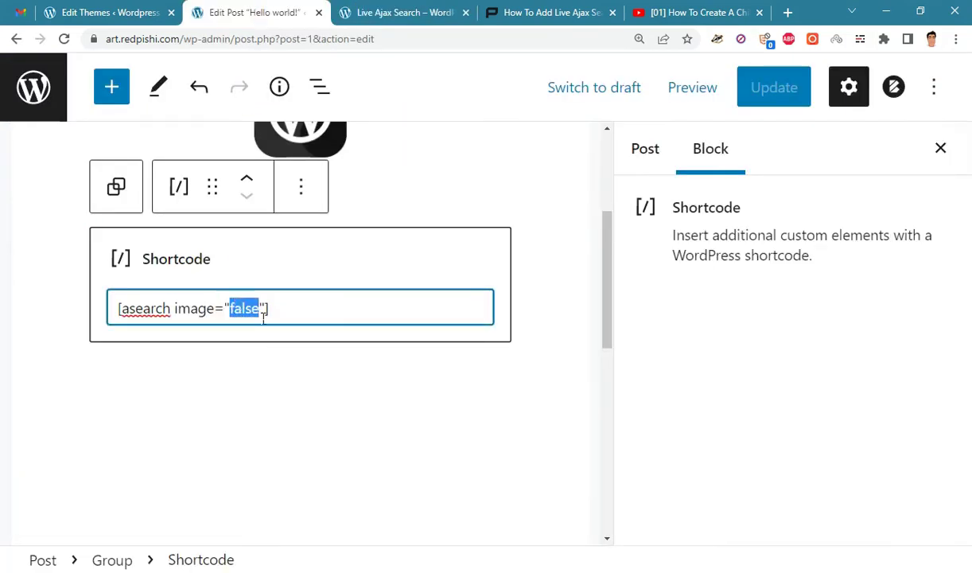
pyautogui.write('true')
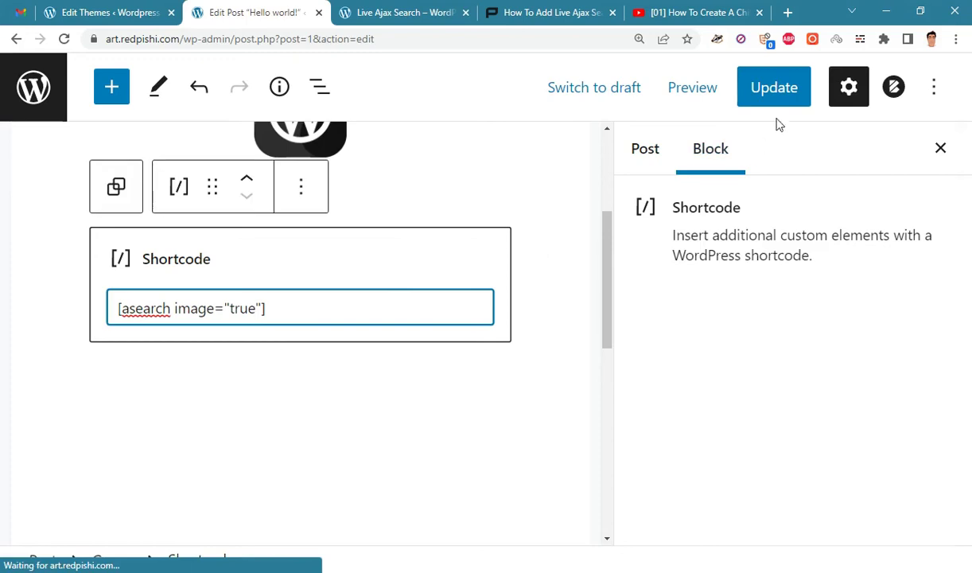
pyautogui.click(779, 95)
# Reload the post page and search shi, then p, showing thumbnailed products plus pages.
pyautogui.click(395, 8)
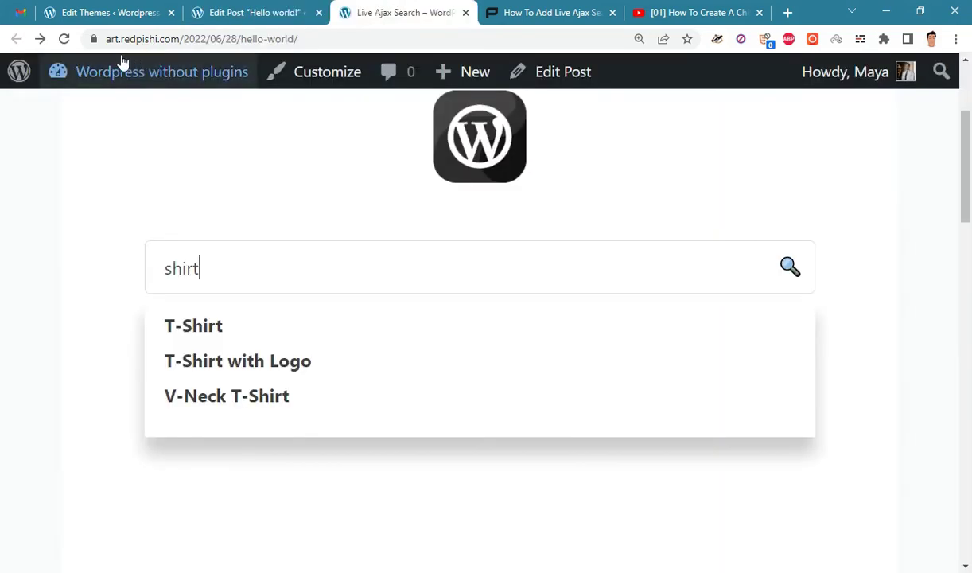
pyautogui.click(64, 39)
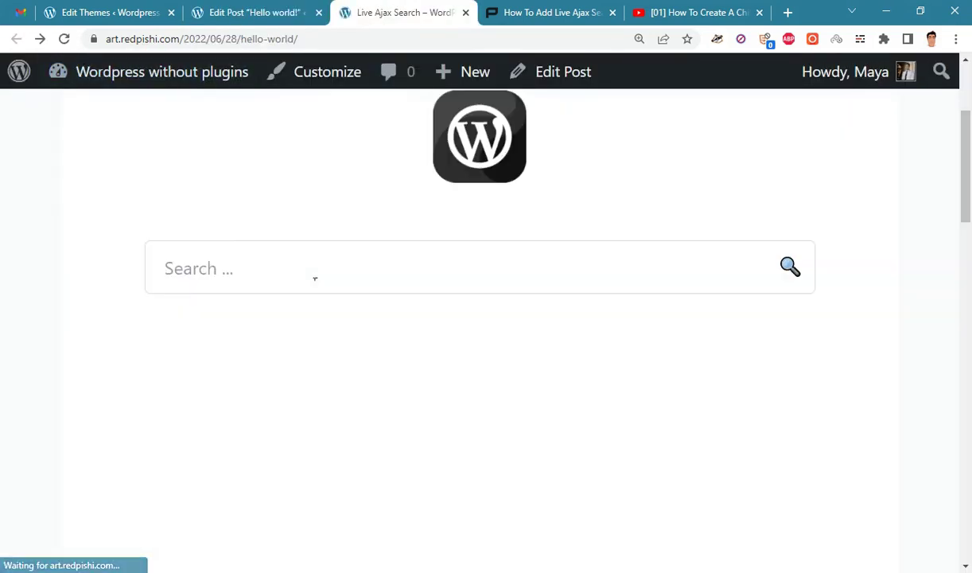
pyautogui.write('shi')
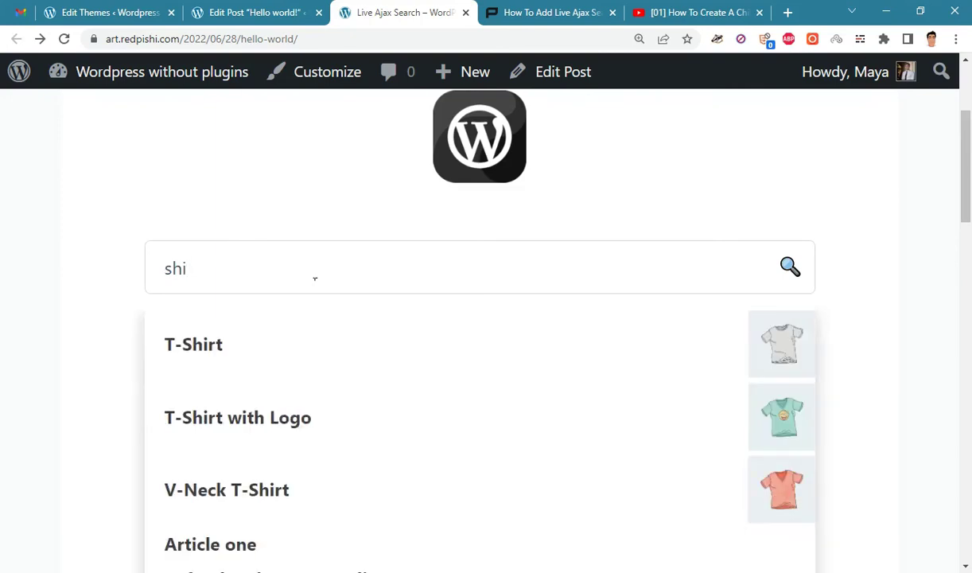
pyautogui.moveTo(247, 271); pyautogui.dragTo(83, 275)
pyautogui.press('BackSpace')
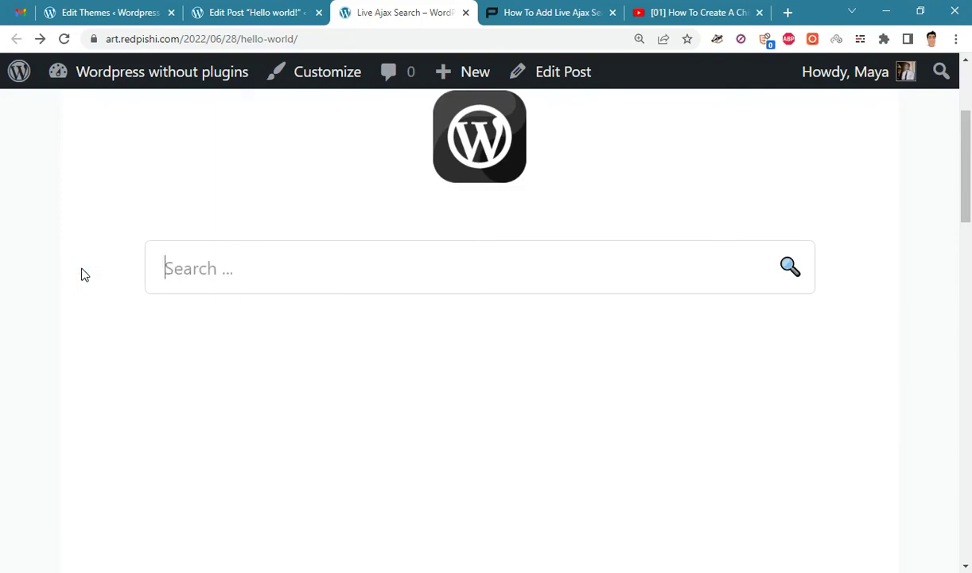
pyautogui.write('p')
pyautogui.scroll(-2, 394, 373)
pyautogui.scroll(-3, 947, 299)
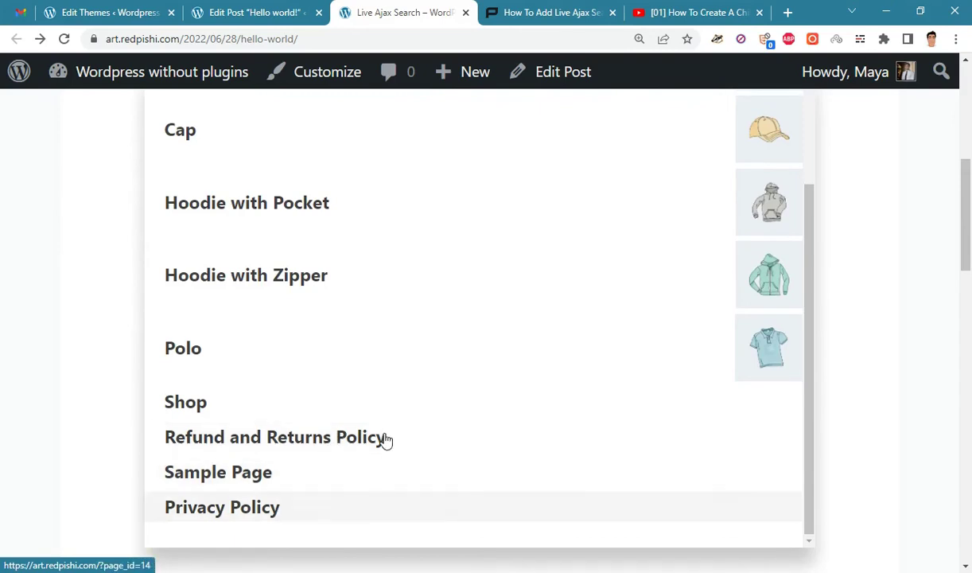
pyautogui.scroll(2, 564, 354)
# Add source="product" to the shortcode after image="true" and update the post.
pyautogui.click(254, 13)
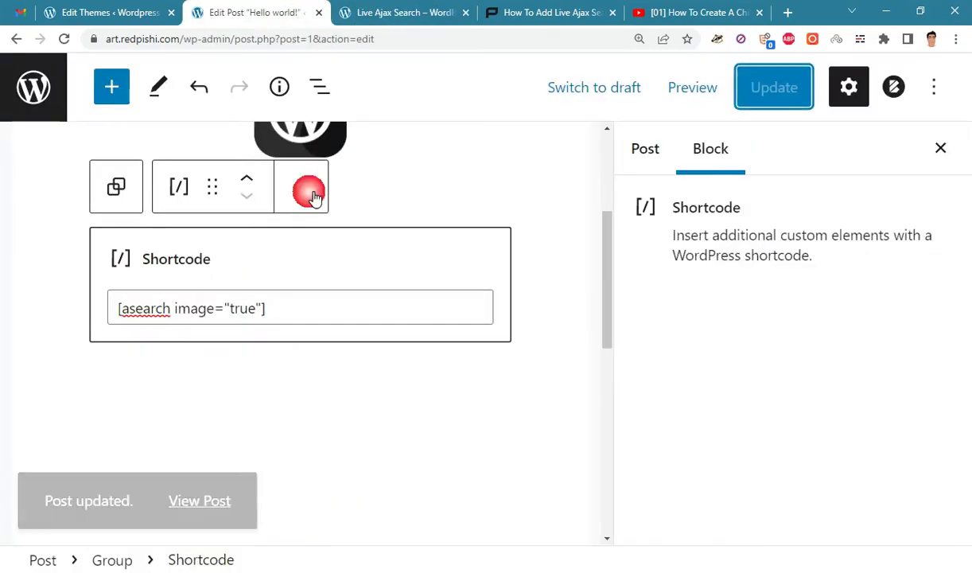
pyautogui.click(256, 311)
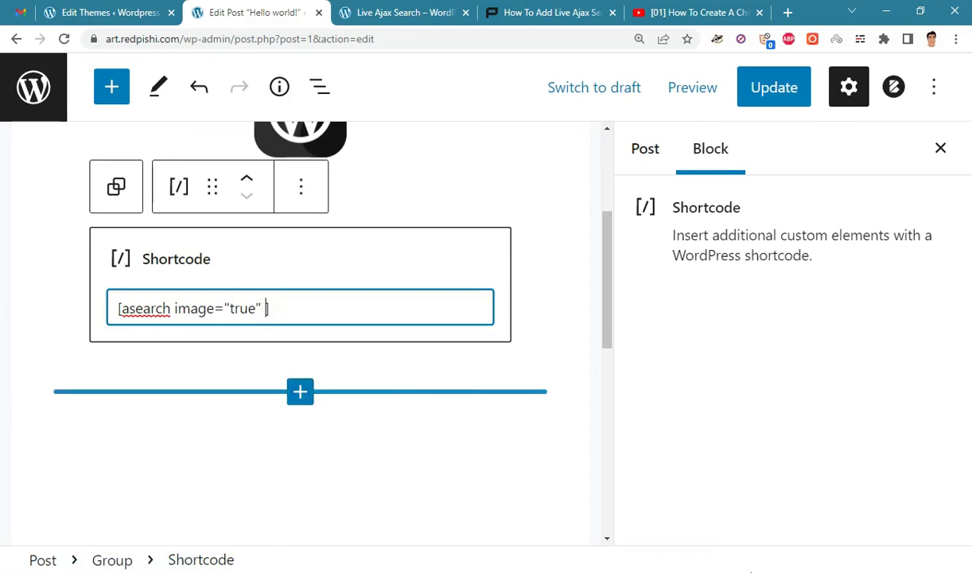
pyautogui.write('source=')
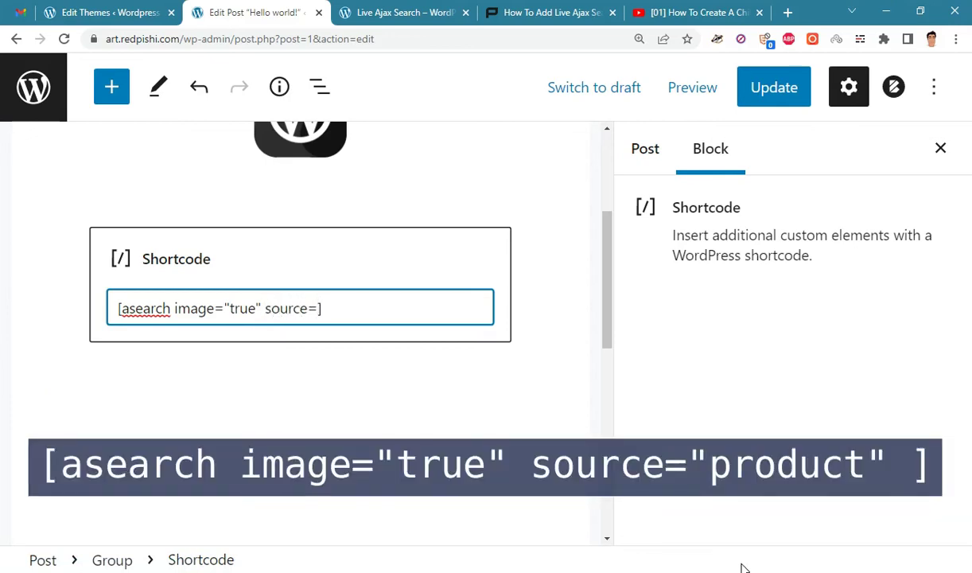
pyautogui.write('""')
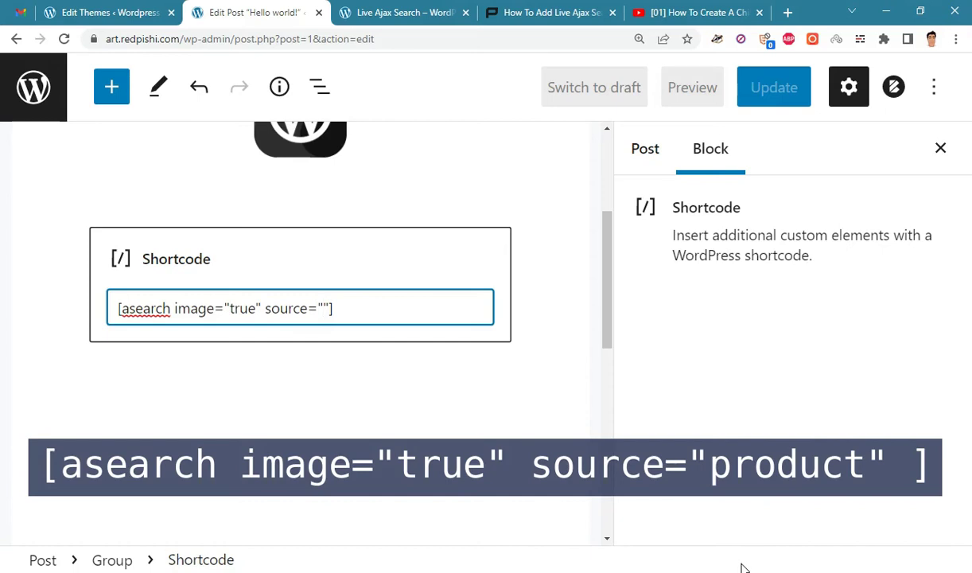
pyautogui.write('produc')
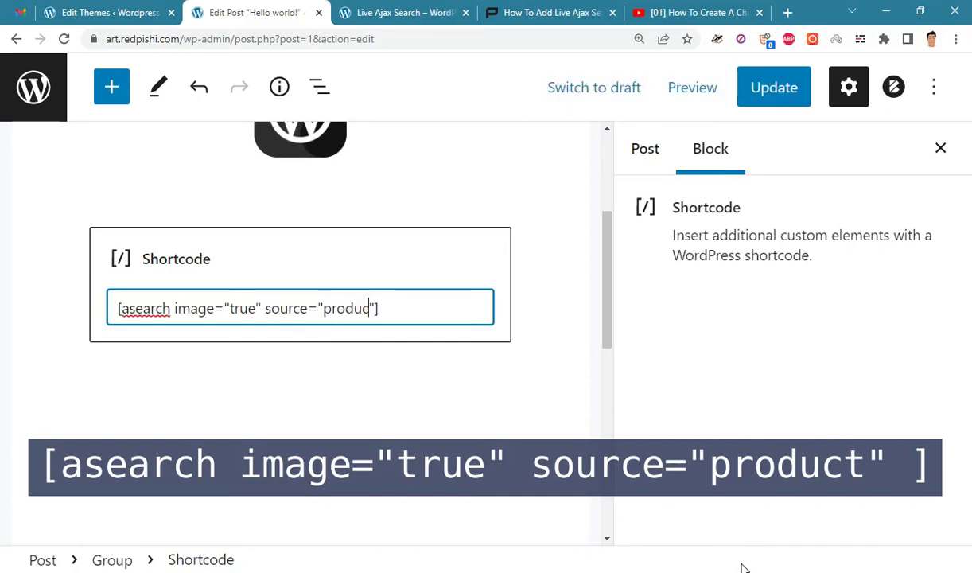
pyautogui.write('t')
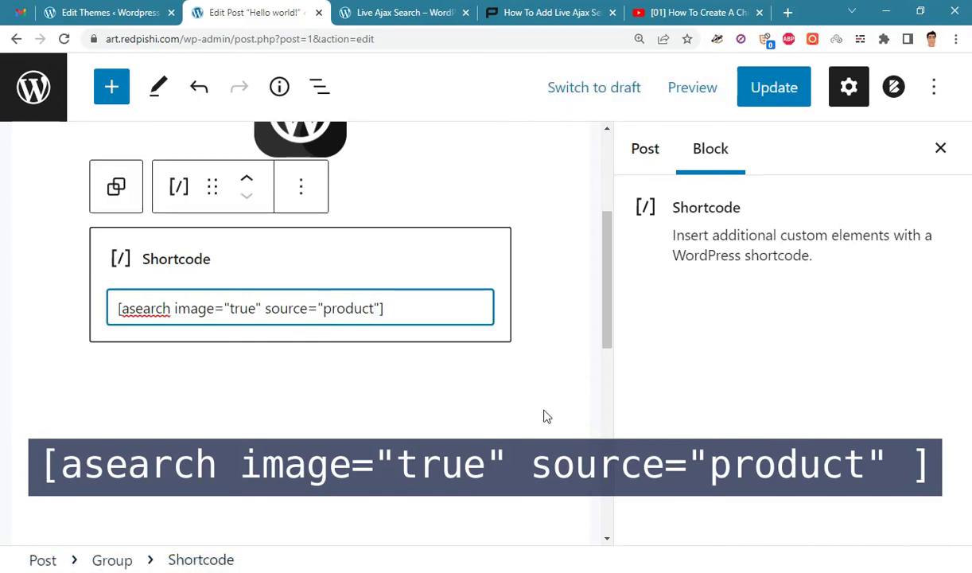
pyautogui.click(792, 97)
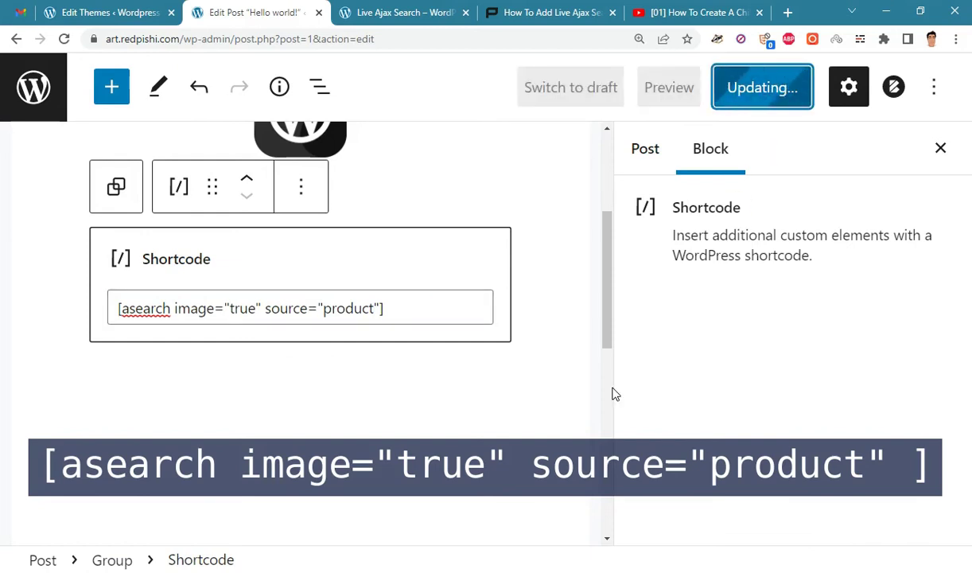
# Reload the post page and search p, getting only products like WordPress Pennant, Cap and Polo.
pyautogui.click(393, 12)
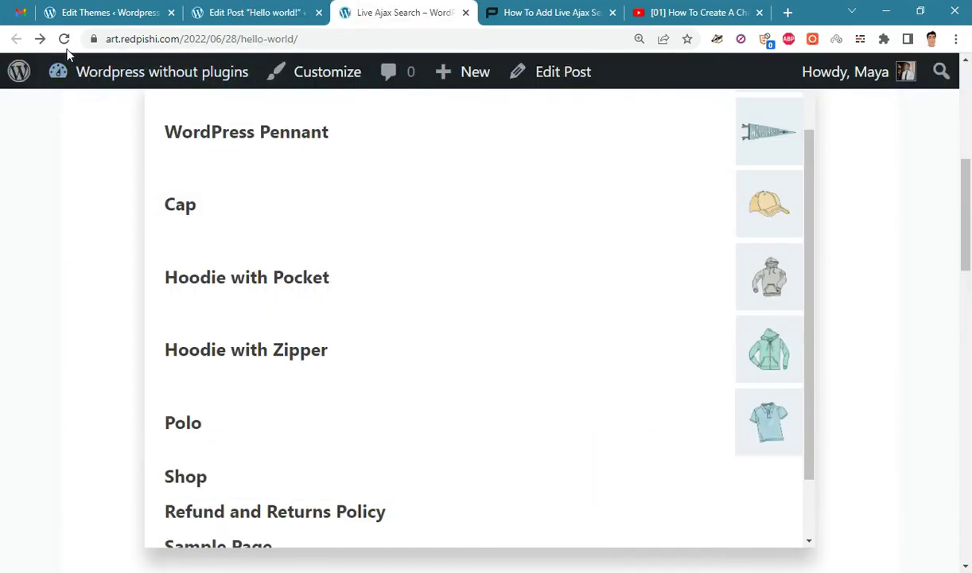
pyautogui.click(64, 39)
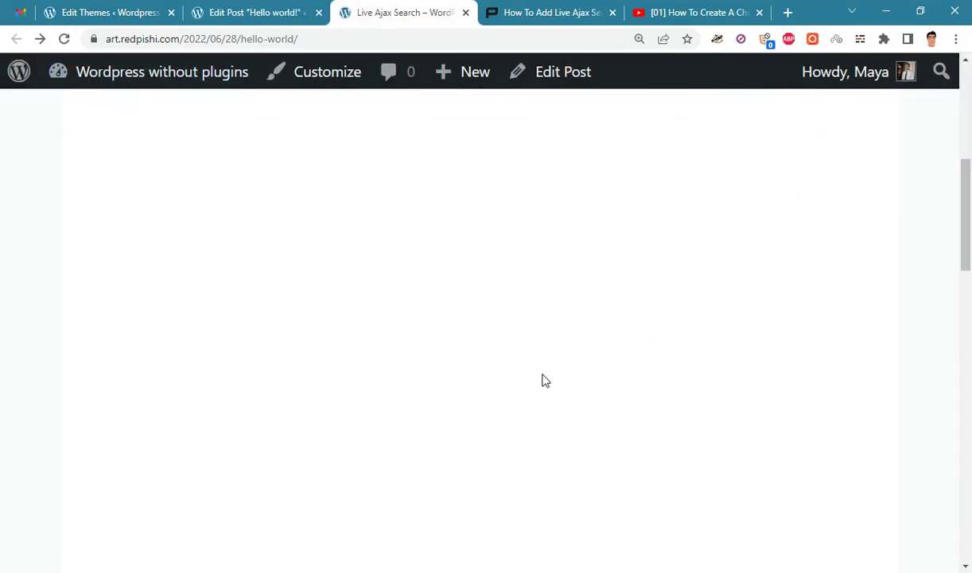
pyautogui.scroll(-2, 589, 326)
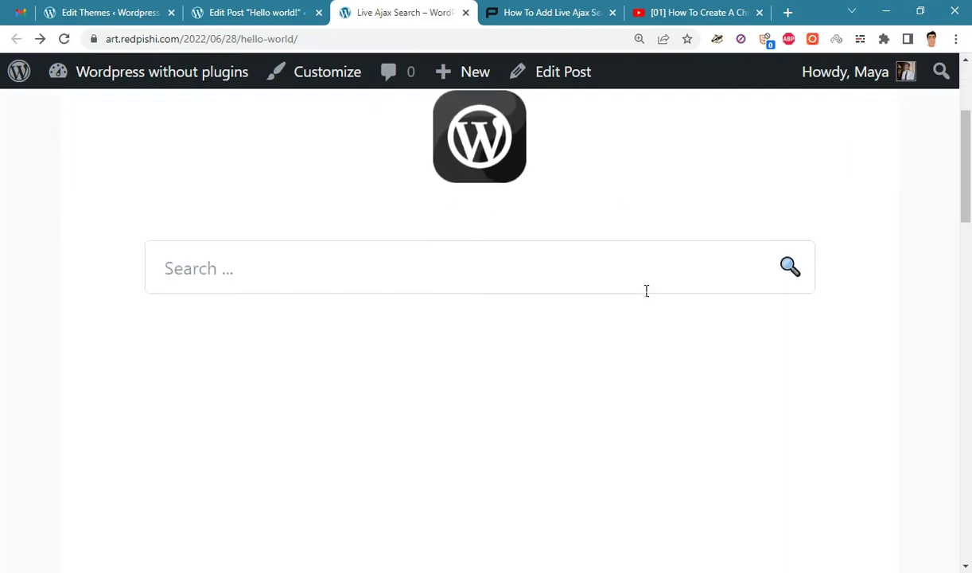
pyautogui.write('p')
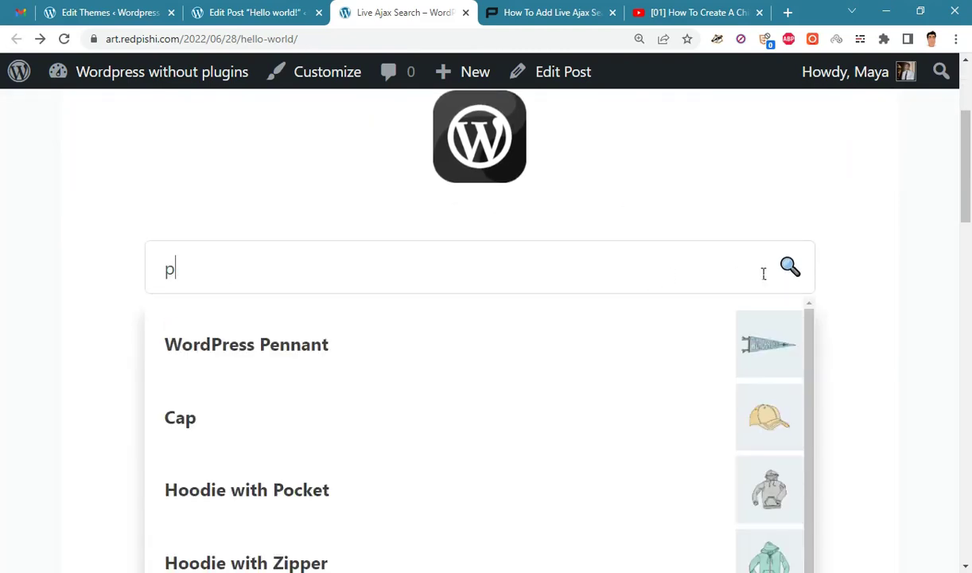
pyautogui.scroll(-2, 791, 278)
pyautogui.scroll(-3, 690, 350)
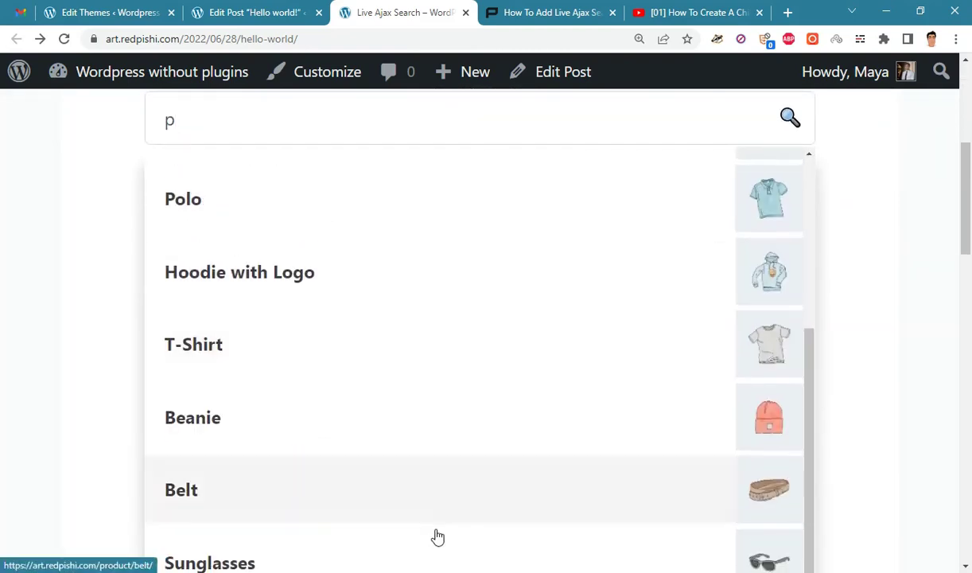
pyautogui.scroll(3, 445, 299)
pyautogui.scroll(1, 431, 466)
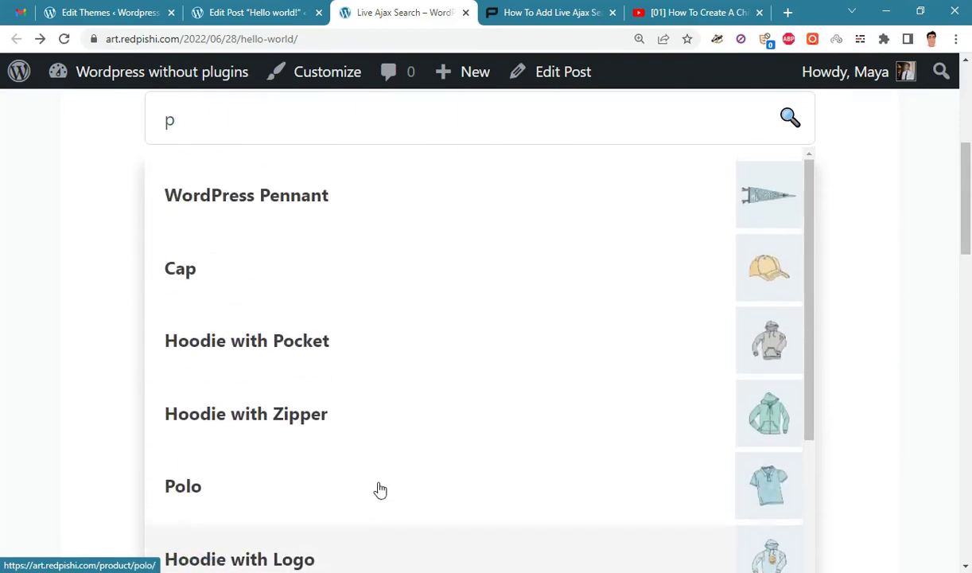
pyautogui.scroll(1, 629, 175)
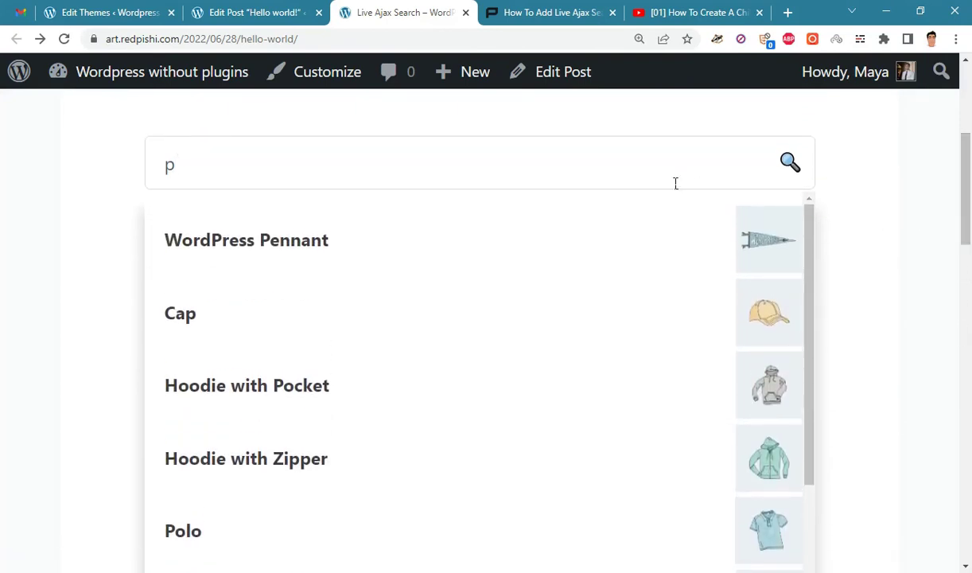
pyautogui.click(596, 163)
pyautogui.click(894, 204)
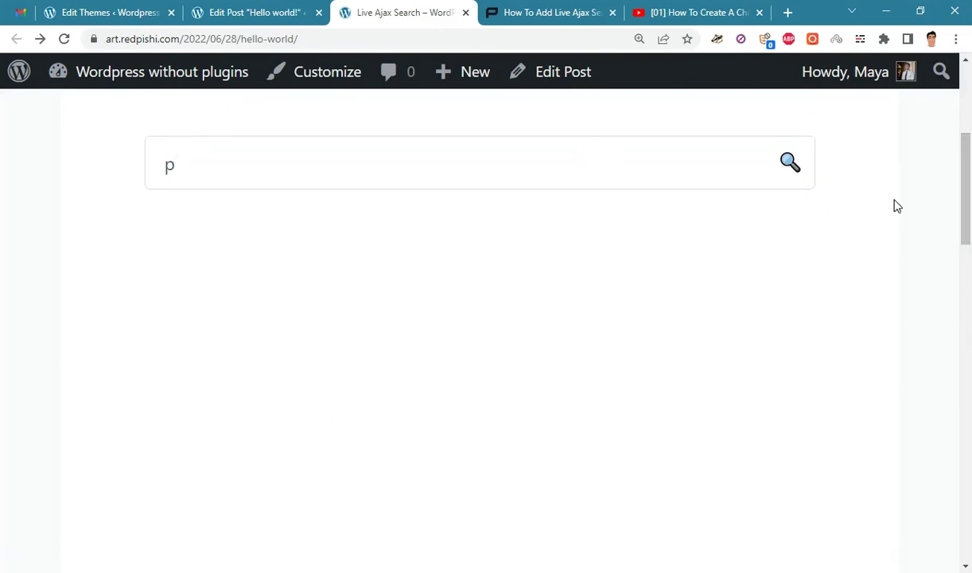
# Change the shortcode source to "page, post", update the post, and reload the live page.
pyautogui.click(291, 9)
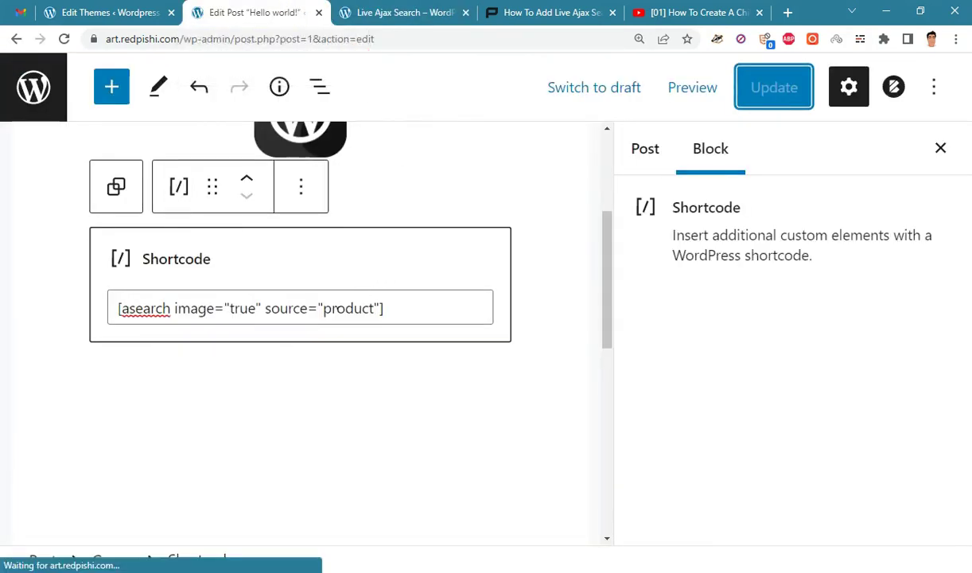
pyautogui.doubleClick(327, 310)
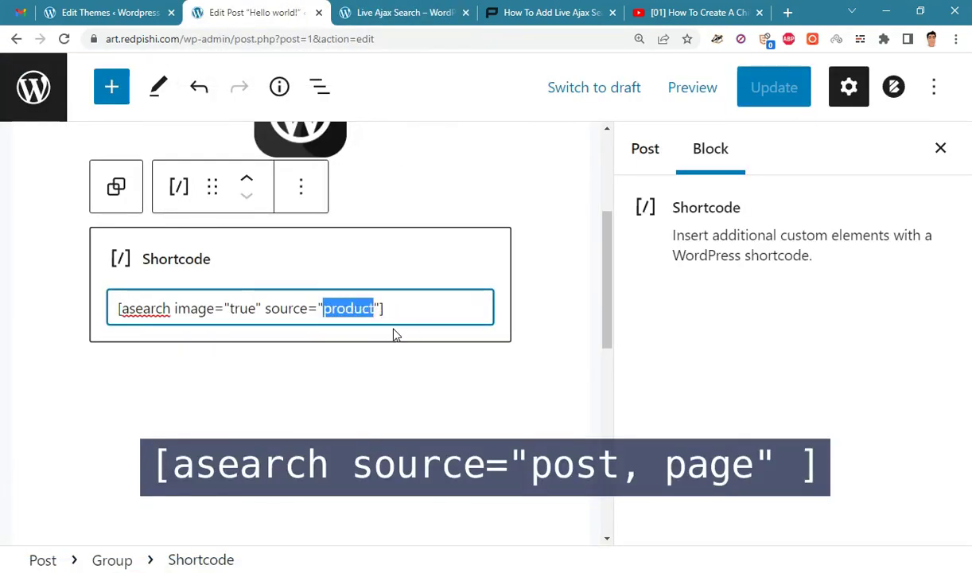
pyautogui.write('page, pos')
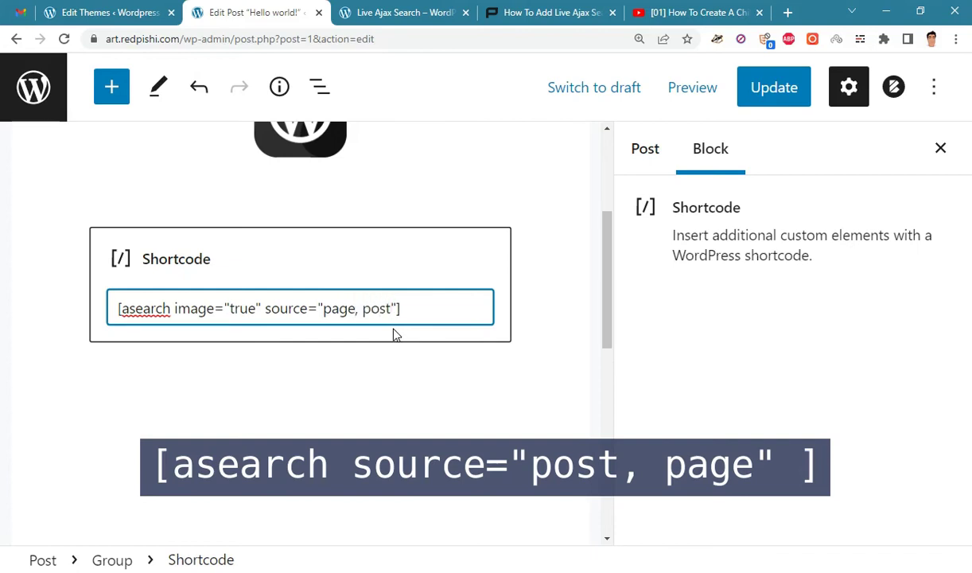
pyautogui.click(776, 91)
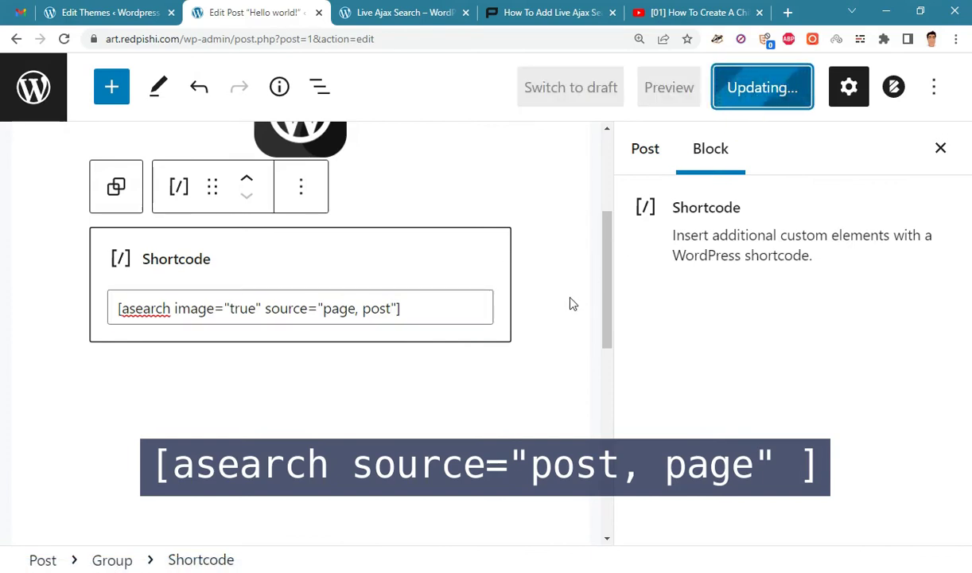
pyautogui.click(413, 12)
pyautogui.click(65, 39)
# Search p in the post's box, listing pages and posts like post4, Shop, Privacy Policy and Cart.
pyautogui.click(261, 186)
pyautogui.write('p')
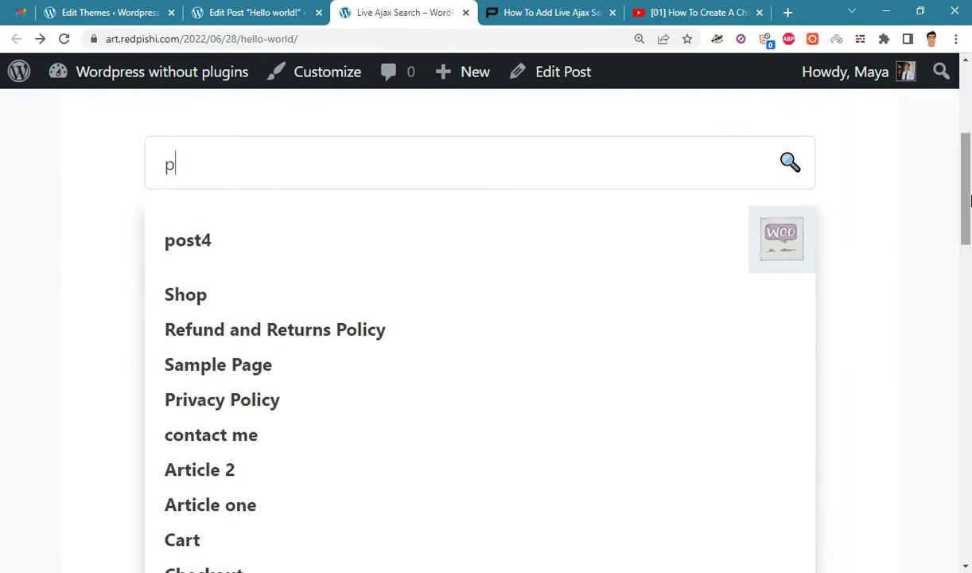
pyautogui.scroll(-1, 332, 231)
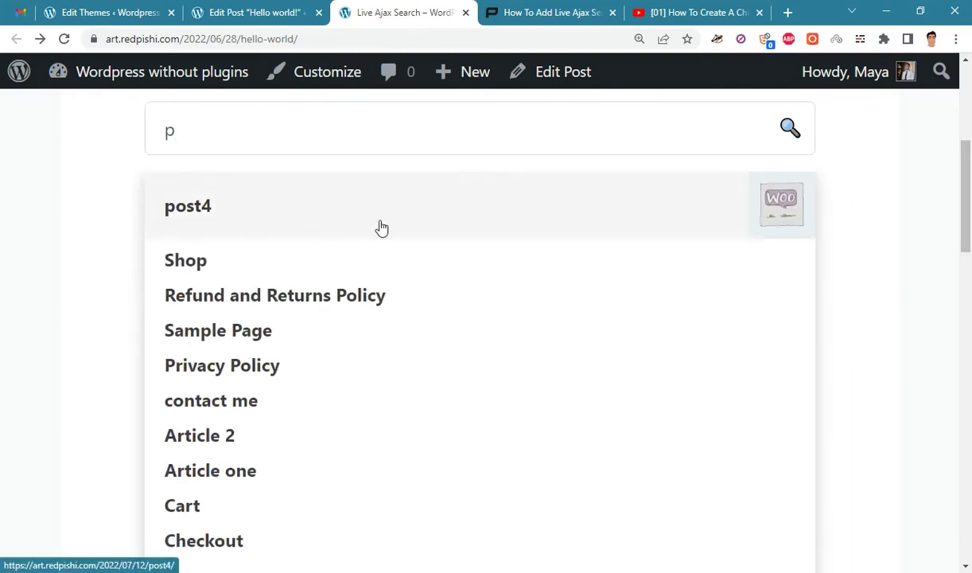
pyautogui.scroll(-1, 433, 318)
pyautogui.scroll(-2, 398, 366)
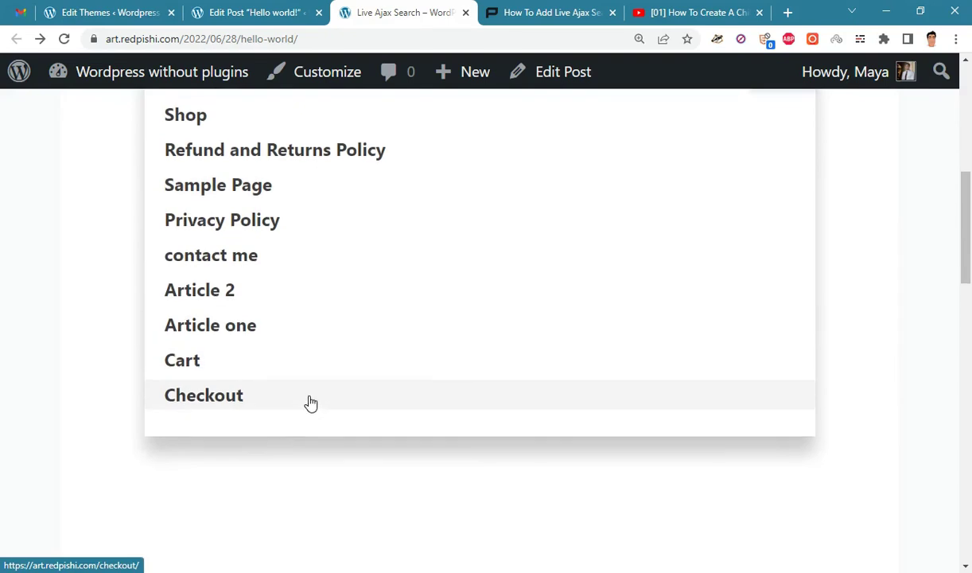
pyautogui.scroll(1, 311, 403)
pyautogui.scroll(1, 382, 302)
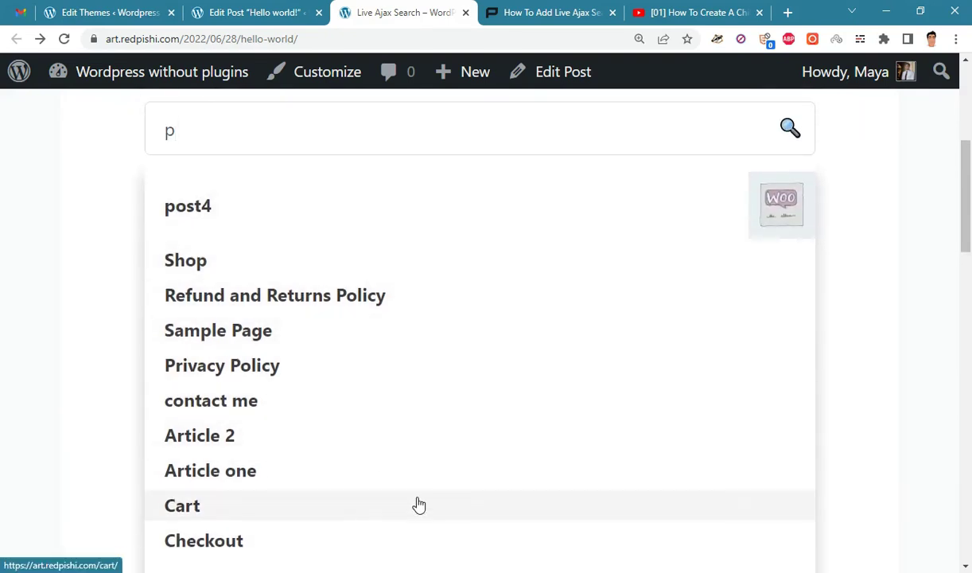
pyautogui.click(881, 286)
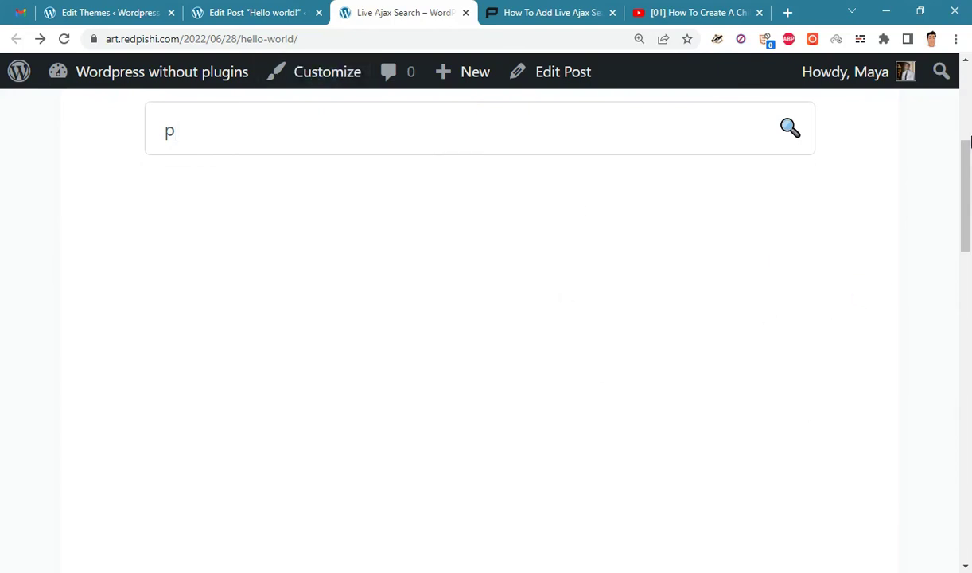
pyautogui.scroll(4, 969, 141)
pyautogui.scroll(-2, 970, 141)
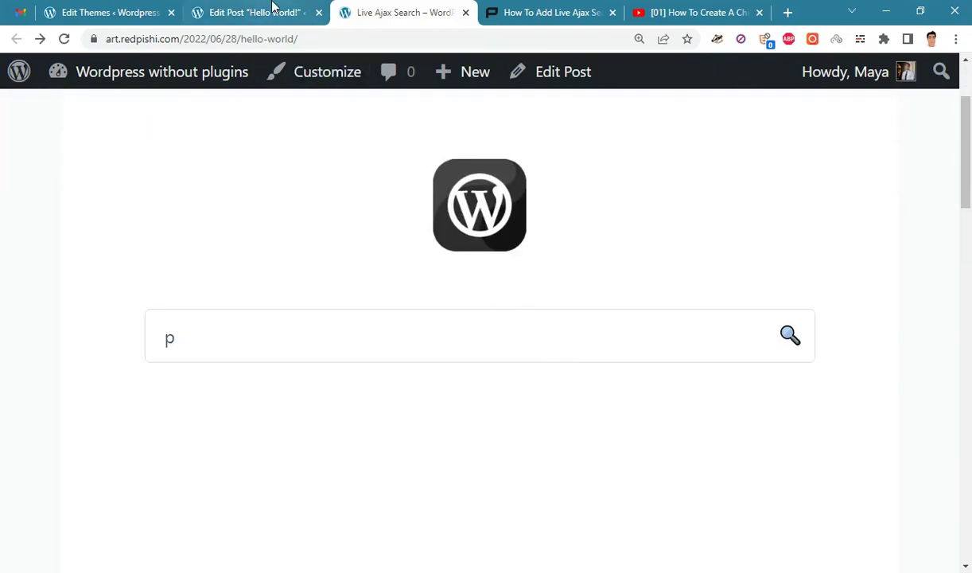
# Leave the post editor for the All Posts list and go to Appearance > Widgets.
pyautogui.click(119, 6)
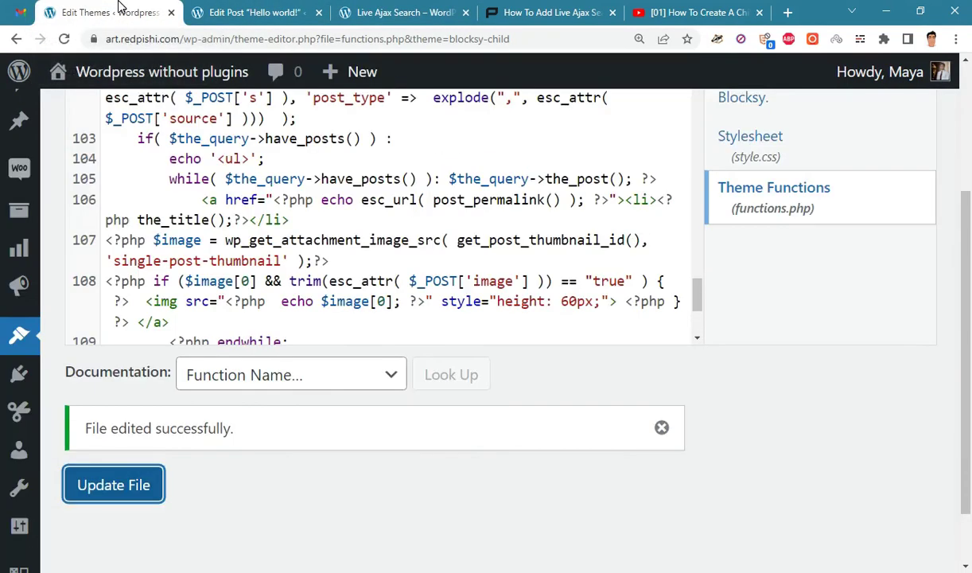
pyautogui.click(238, 12)
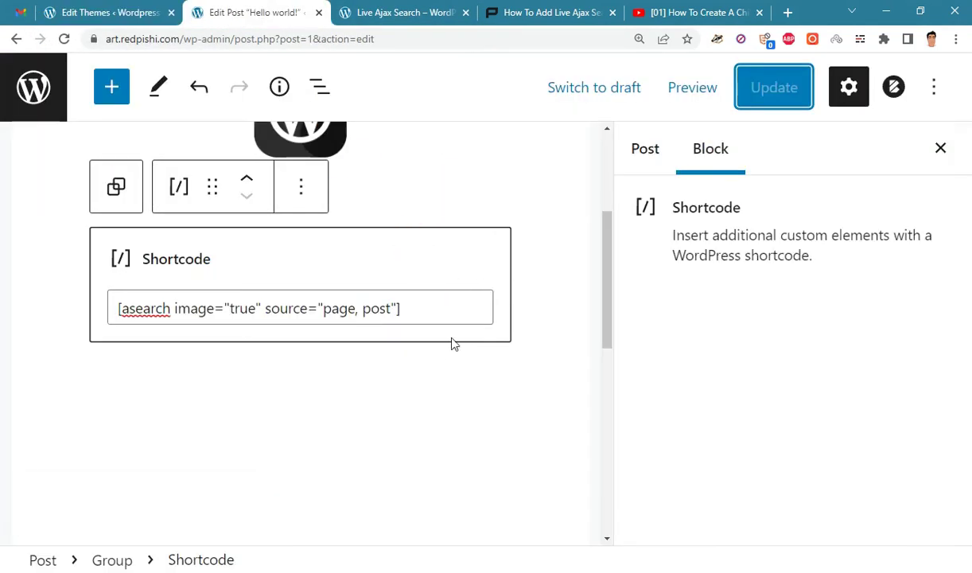
pyautogui.hotkey('ctrl', '-')
pyautogui.click(24, 77)
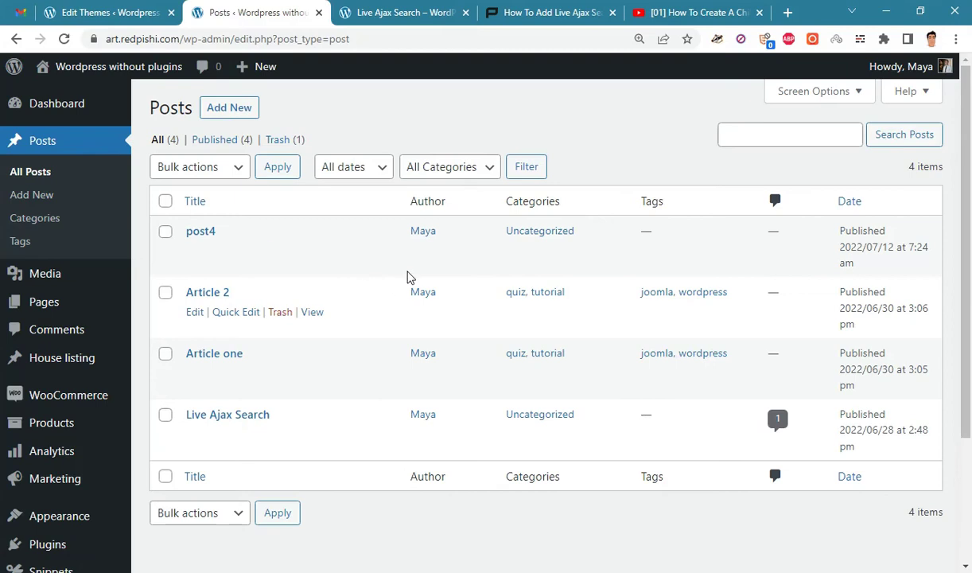
pyautogui.scroll(-2, 202, 238)
pyautogui.moveTo(113, 450)
pyautogui.click(178, 455)
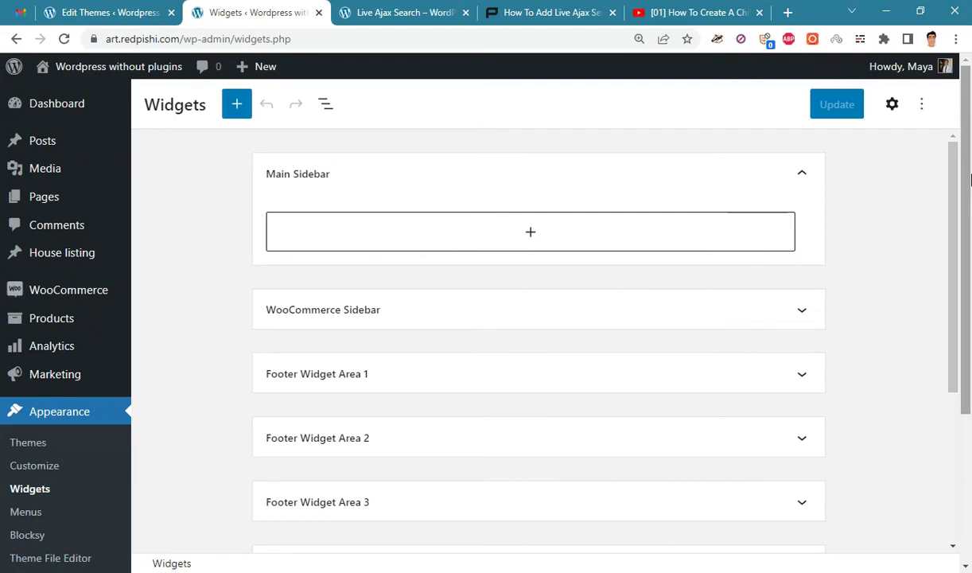
# Add a Shortcode block with [asearch source="product"] to the WooCommerce Sidebar and save the widgets.
pyautogui.click(755, 303)
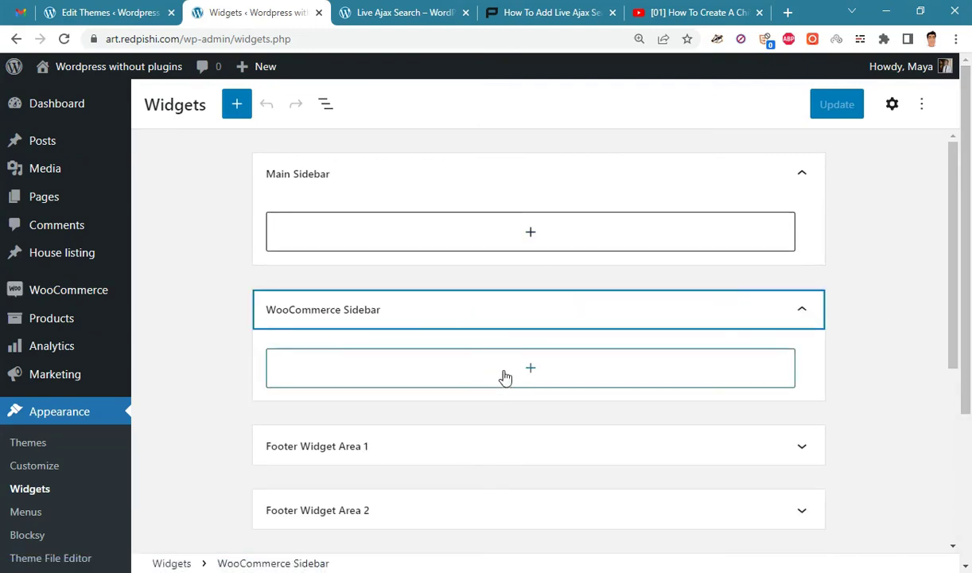
pyautogui.click(531, 368)
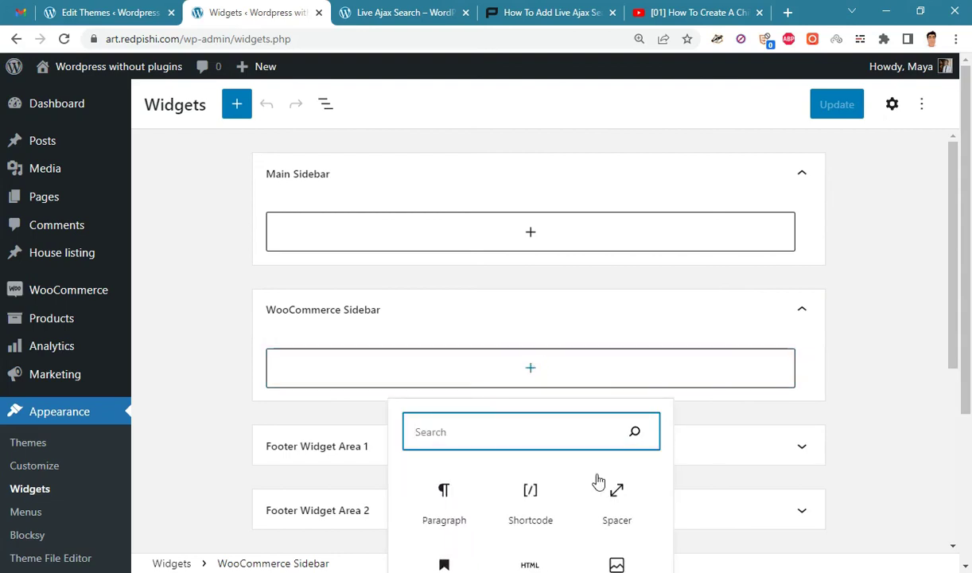
pyautogui.click(536, 497)
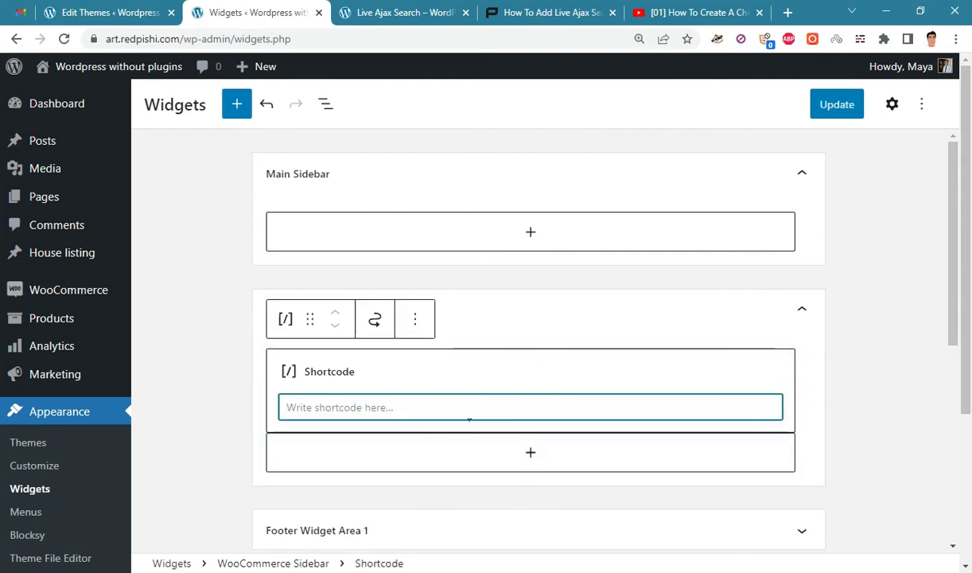
pyautogui.hotkey('ctrl', '+')
pyautogui.hotkey('ctrl', '+')
pyautogui.scroll(-2, 624, 453)
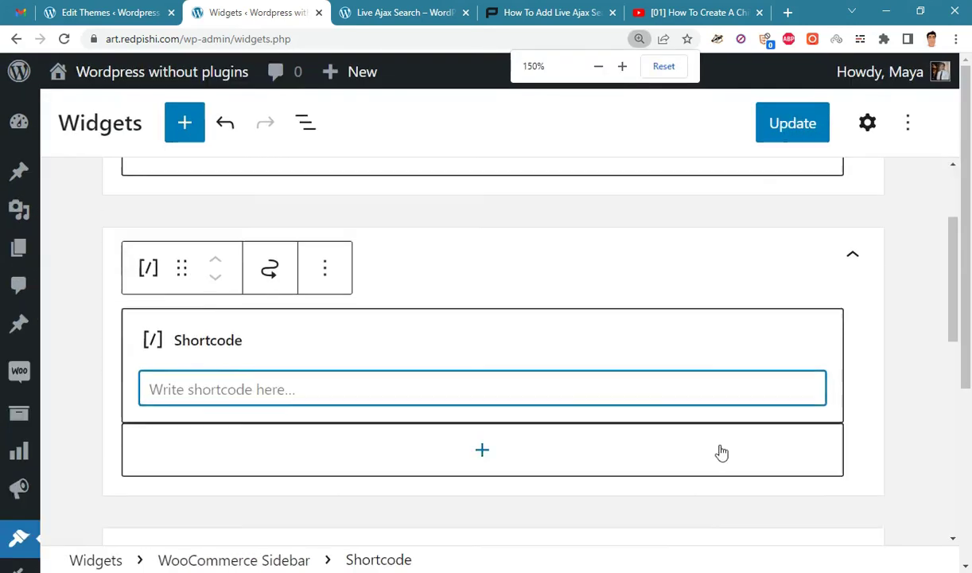
pyautogui.click(217, 389)
pyautogui.write('[]')
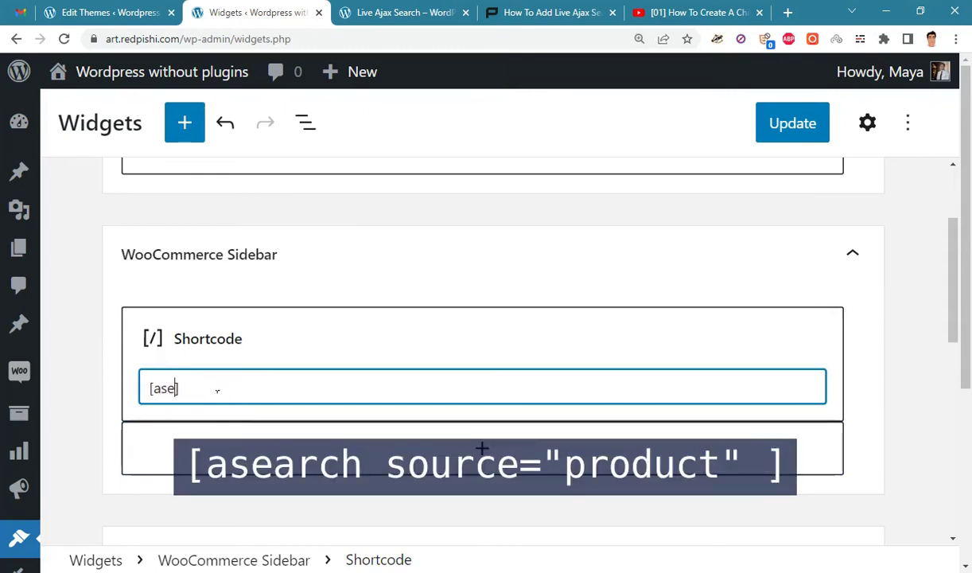
pyautogui.write('asearch')
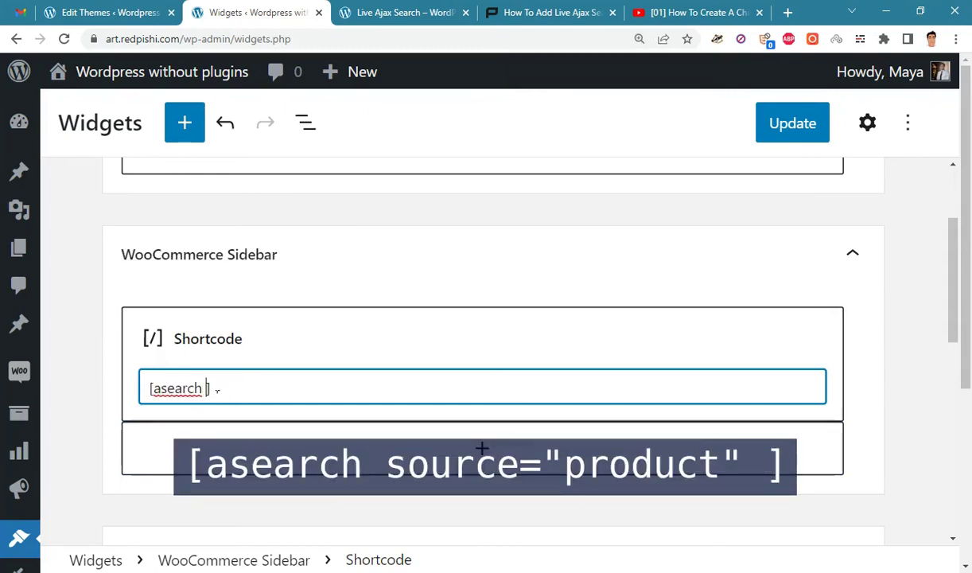
pyautogui.write(' source=')
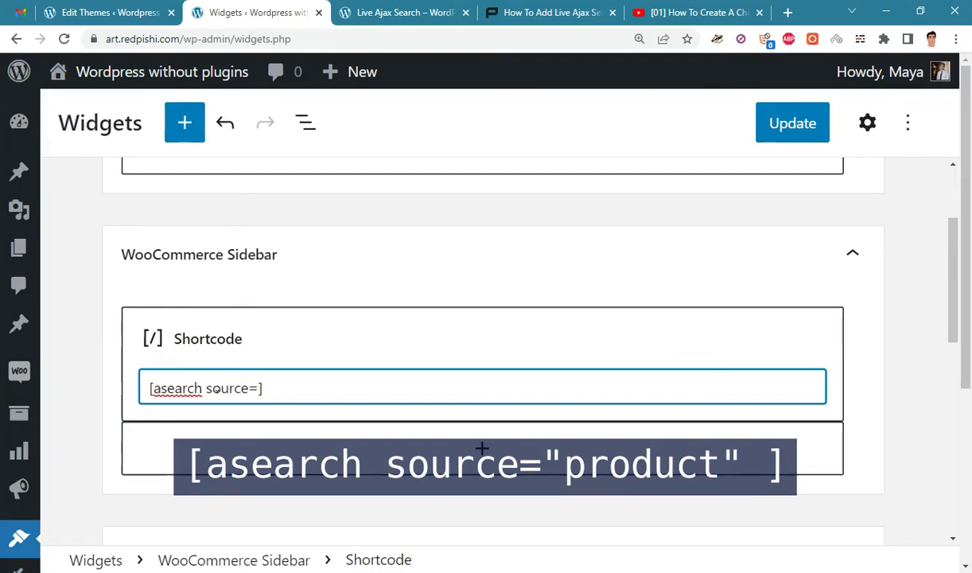
pyautogui.write('"product')
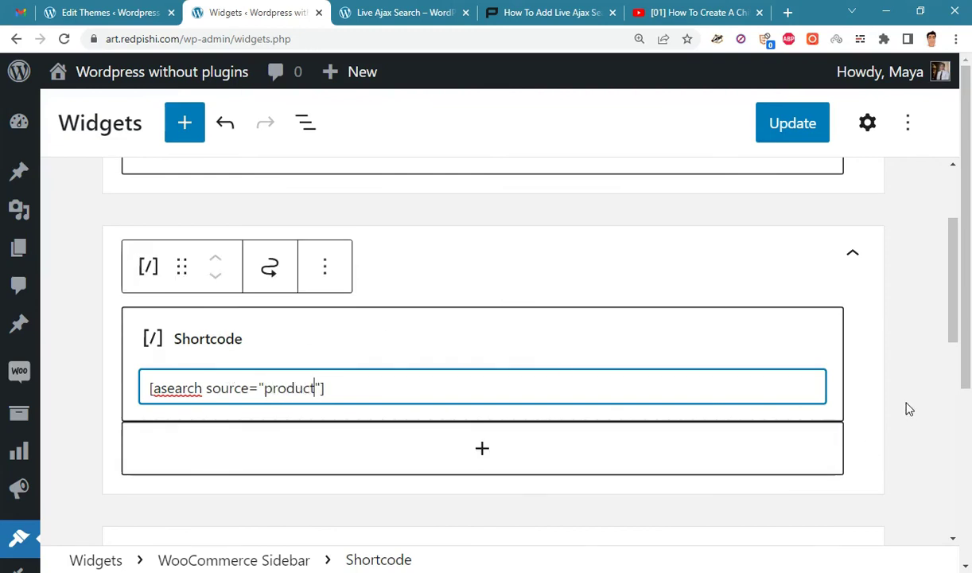
pyautogui.click(868, 390)
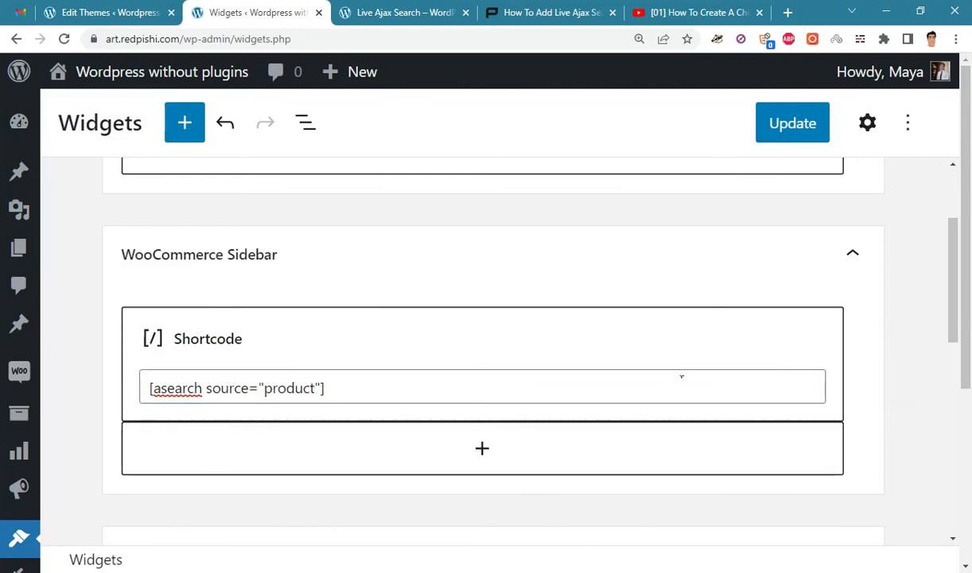
pyautogui.click(782, 133)
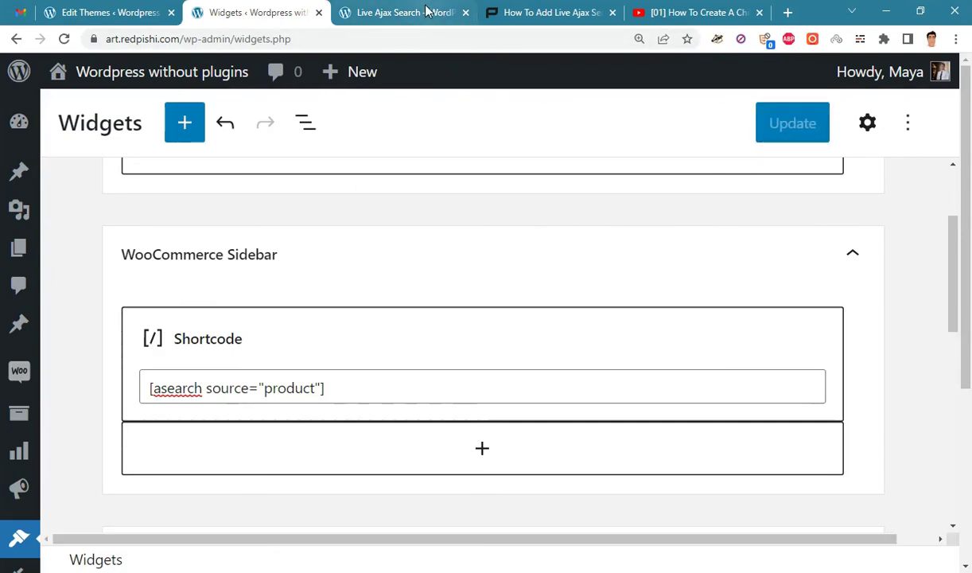
# On the front-end tab, change the address to /shop and load the shop page.
pyautogui.click(383, 17)
pyautogui.moveTo(189, 44); pyautogui.dragTo(925, 171)
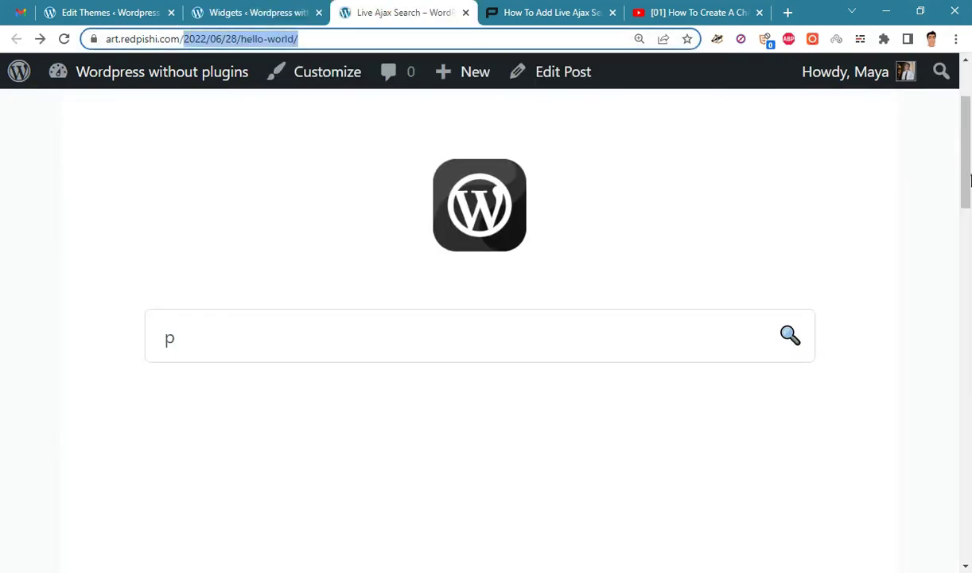
pyautogui.write('shop')
pyautogui.press('Return')
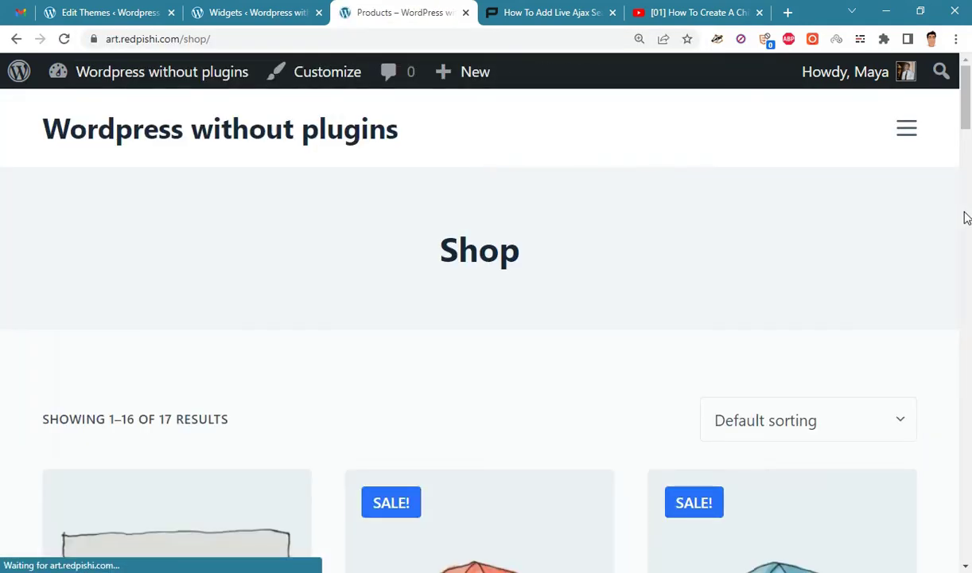
# Zoom the page out to 125% and open the Hoodies product category from the sidebar.
pyautogui.hotkey('ctrl', '-')
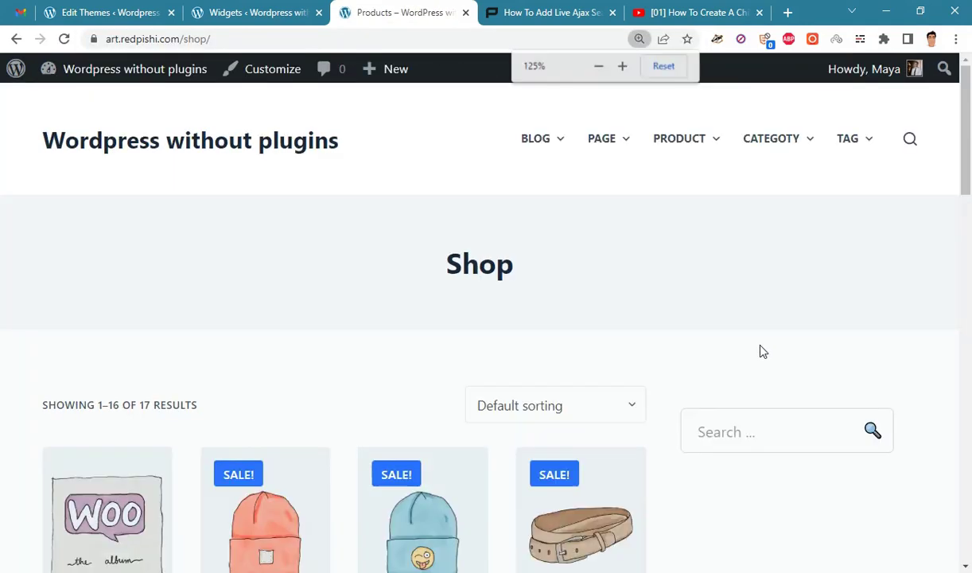
pyautogui.scroll(-1, 970, 160)
pyautogui.scroll(1, 970, 159)
pyautogui.moveTo(760, 130)
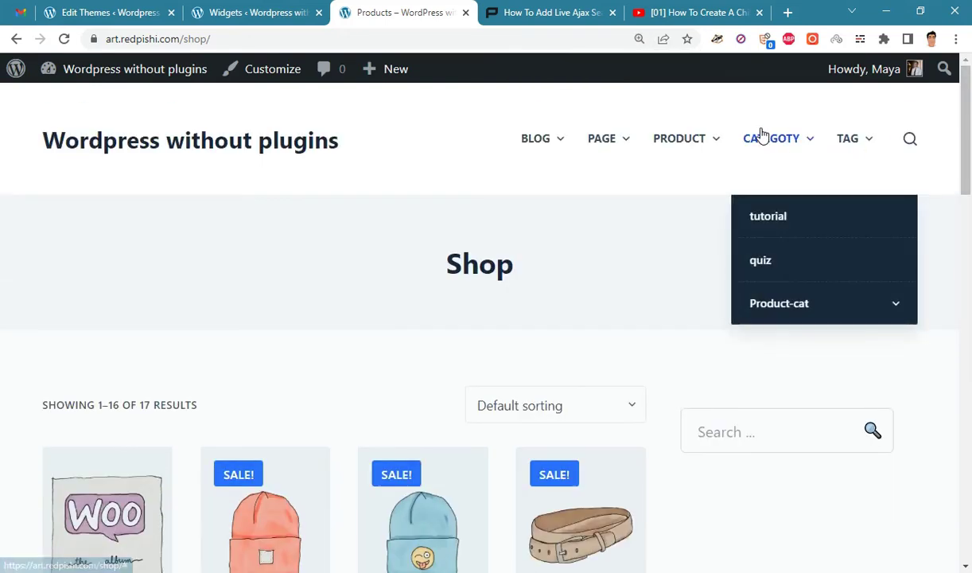
pyautogui.moveTo(781, 307)
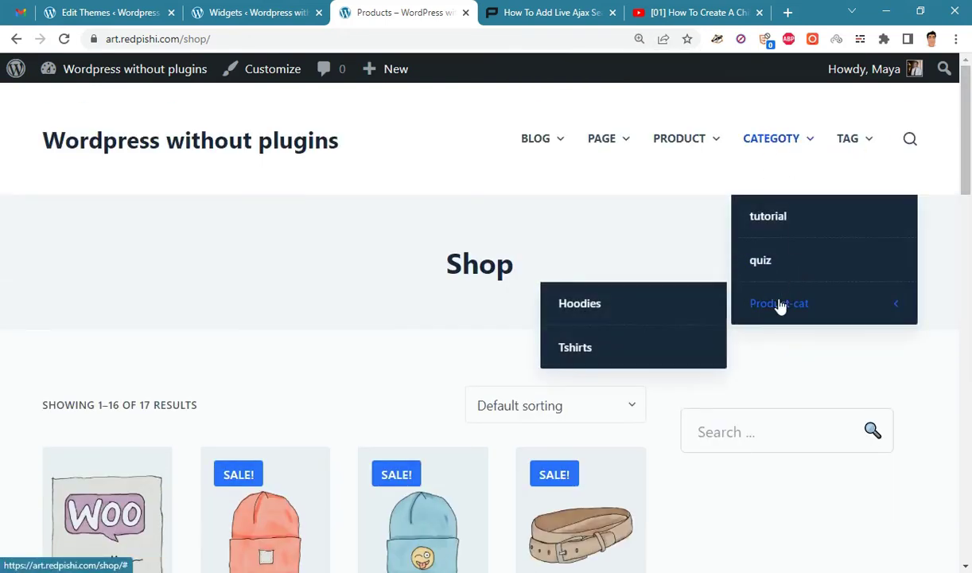
pyautogui.click(662, 309)
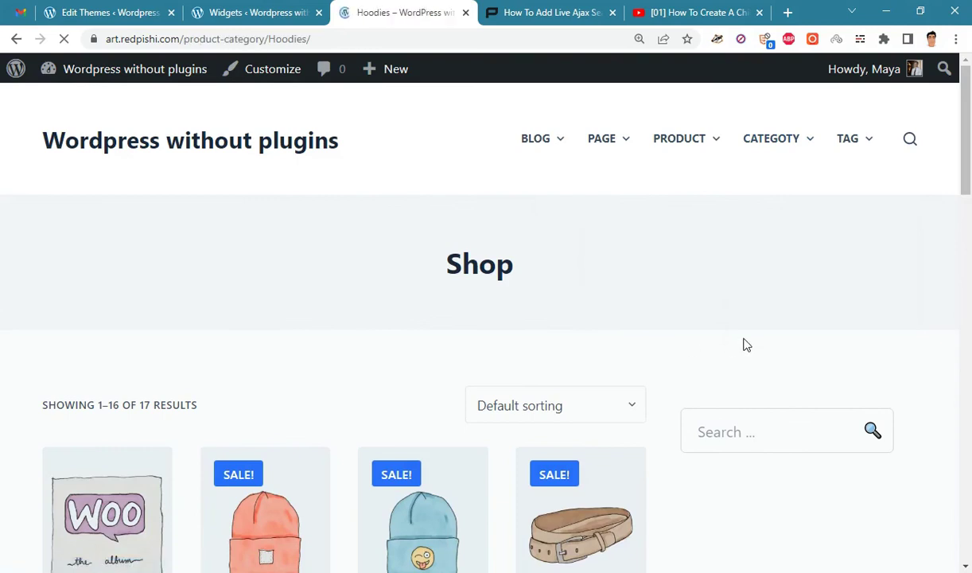
pyautogui.scroll(-2, 756, 358)
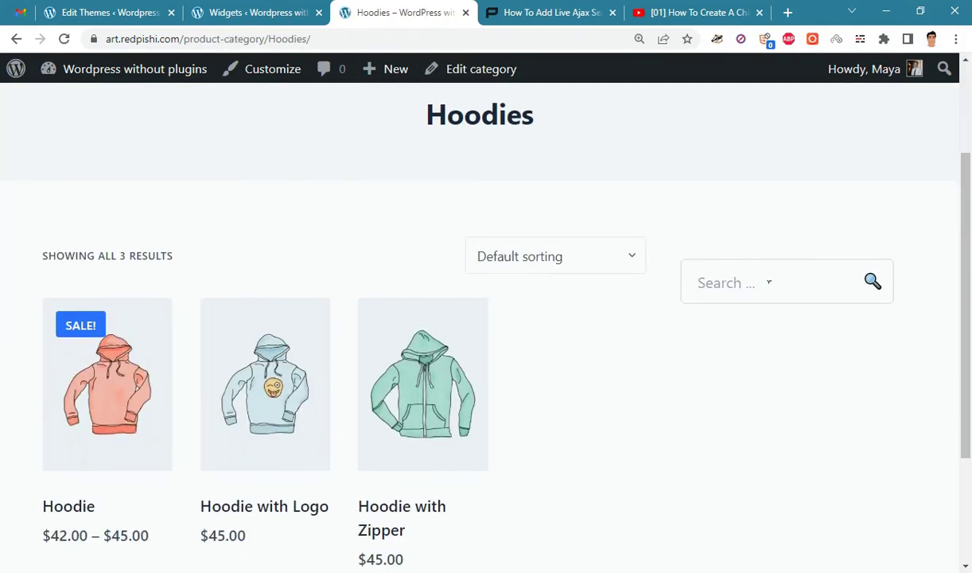
# Enter 'h' in the sidebar search to list live product suggestions with thumbnails.
pyautogui.write('h')
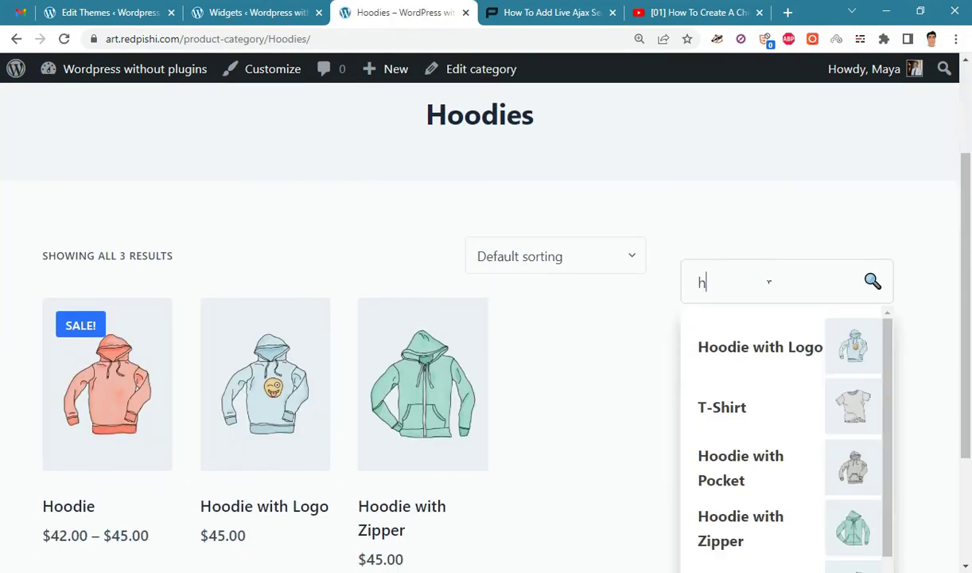
pyautogui.scroll(-2, 914, 310)
pyautogui.scroll(-3, 846, 332)
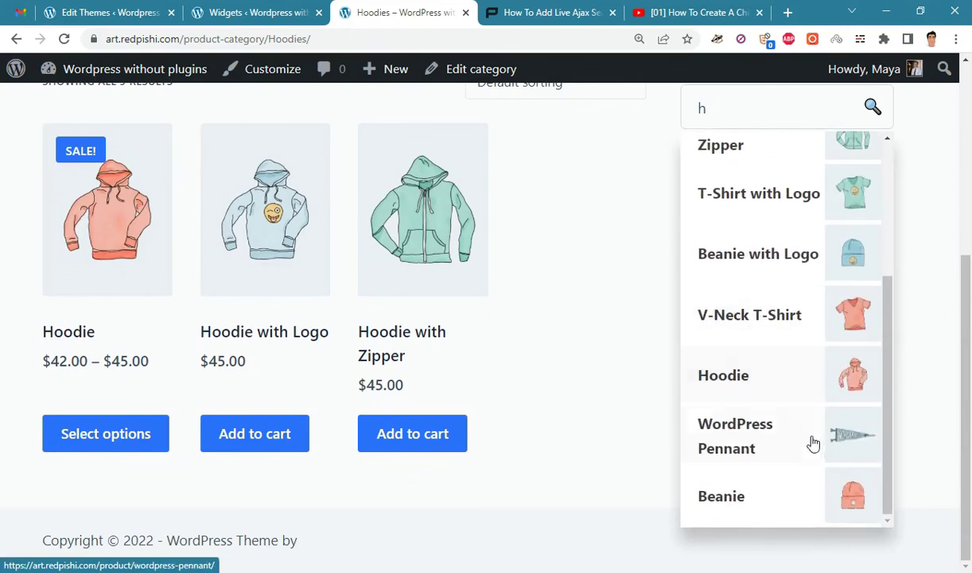
pyautogui.scroll(3, 798, 480)
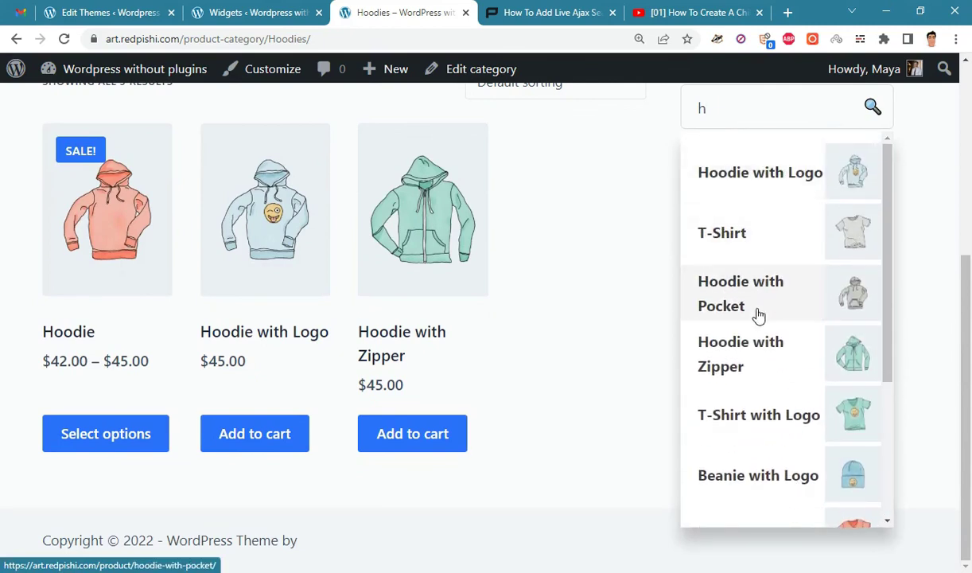
pyautogui.scroll(1, 792, 366)
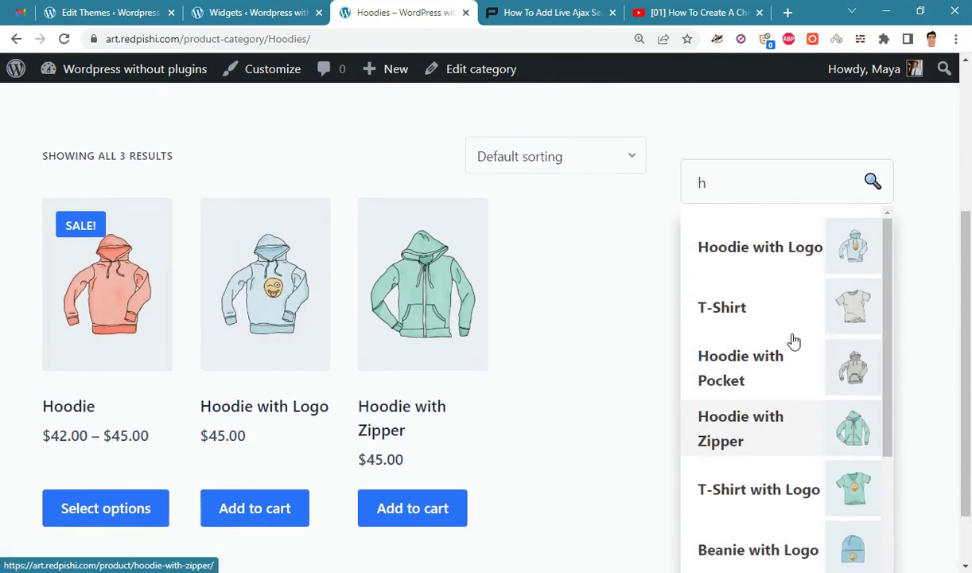
# Replace the search term with 'glass' so Sunglasses is suggested.
pyautogui.hotkey('ctrl', 'a')
pyautogui.write('h')
pyautogui.press('BackSpace')
pyautogui.write('glass')
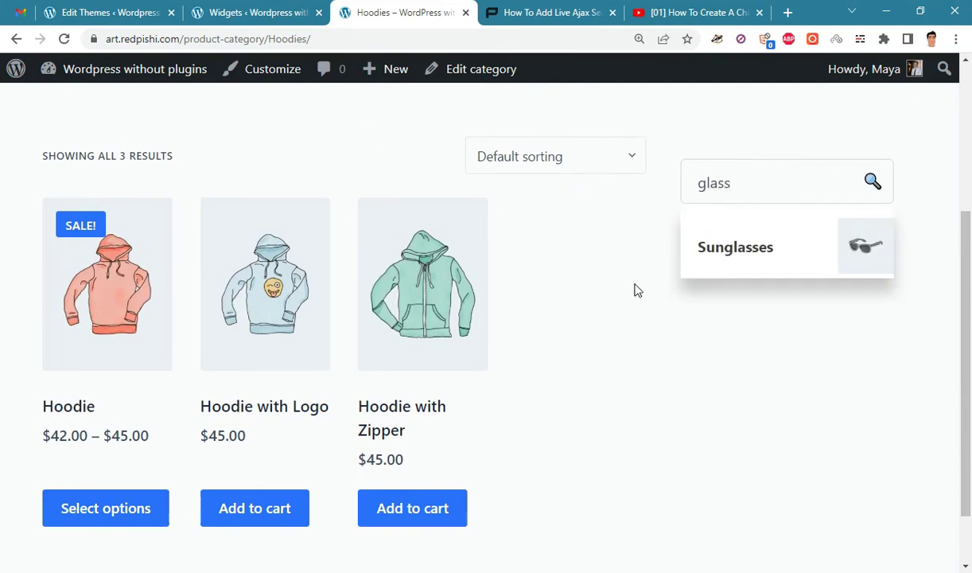